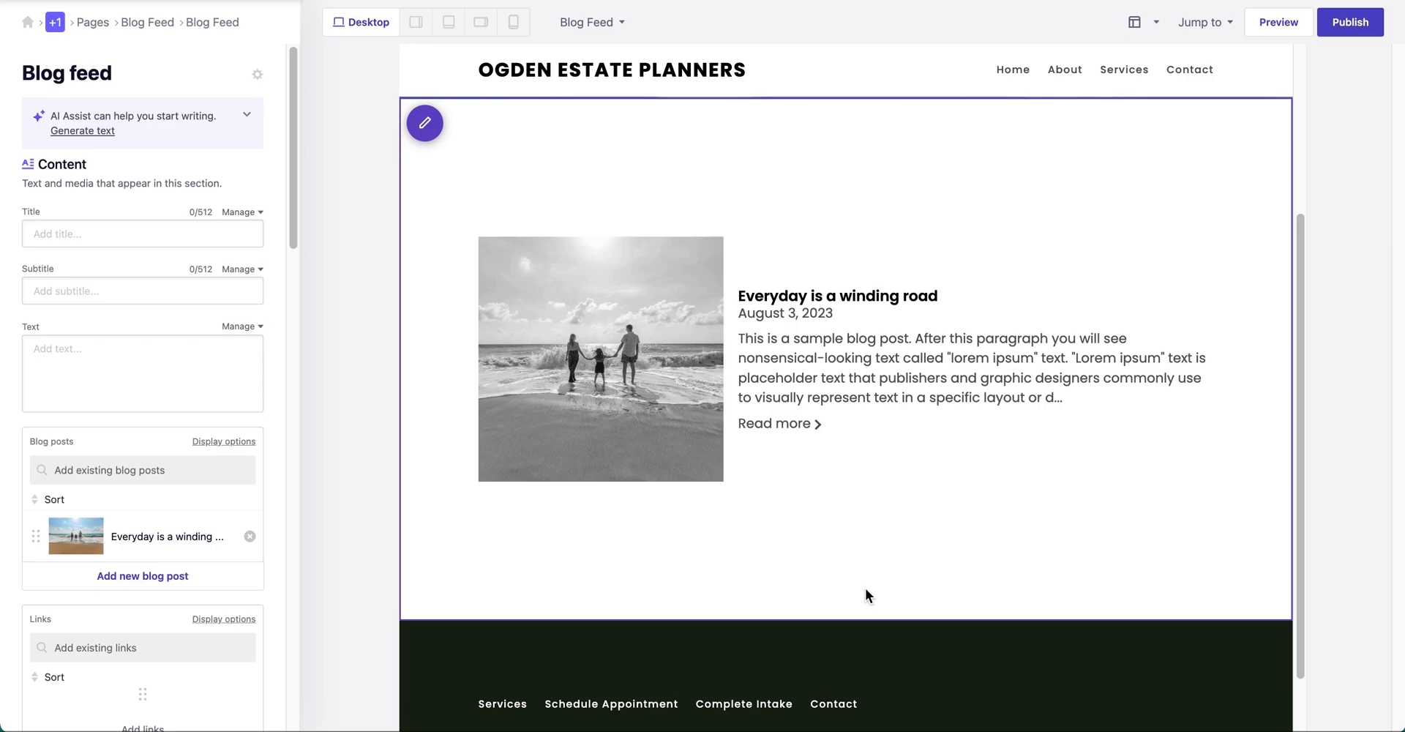
# - Start a new blog post and set its AI Assist writing tone to Informative
pyautogui.click(178, 578)
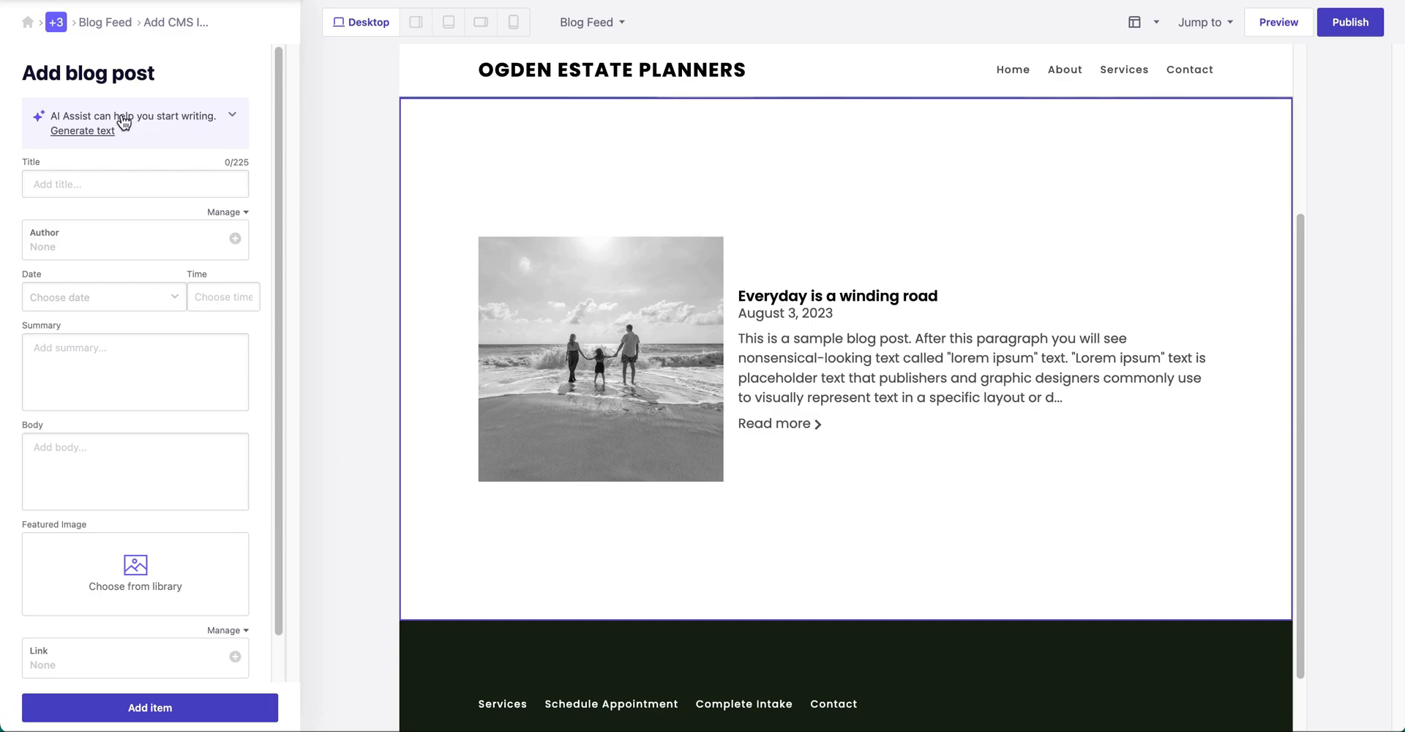
pyautogui.click(104, 134)
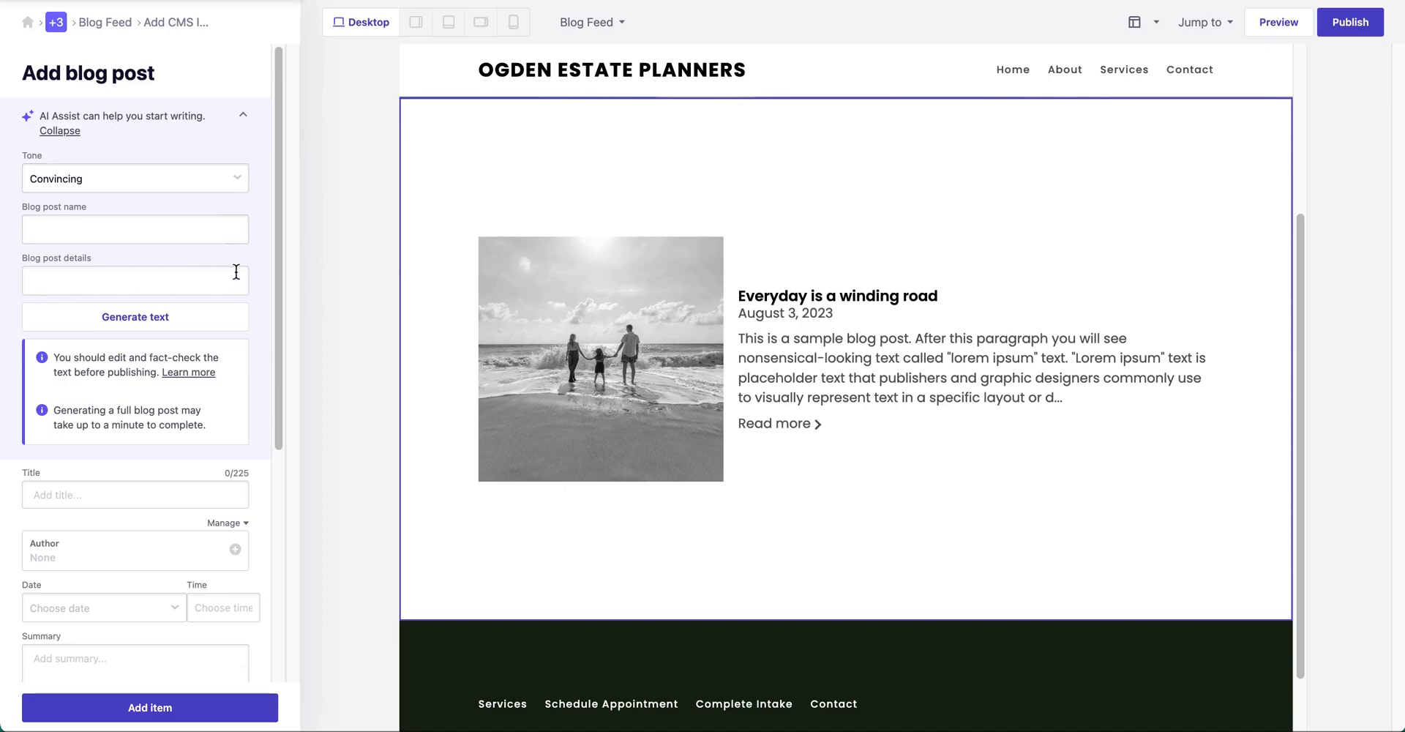
pyautogui.click(135, 192)
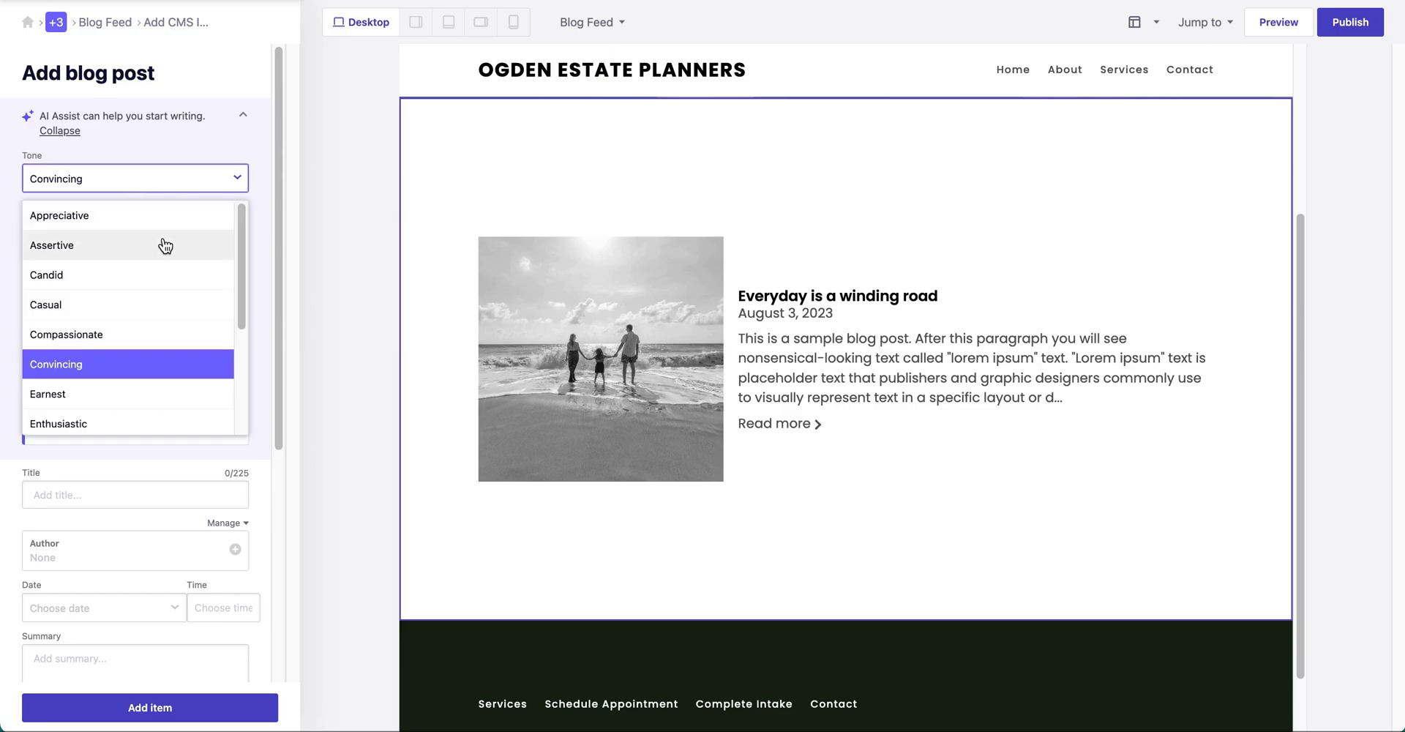
pyautogui.scroll(-2, 158, 291)
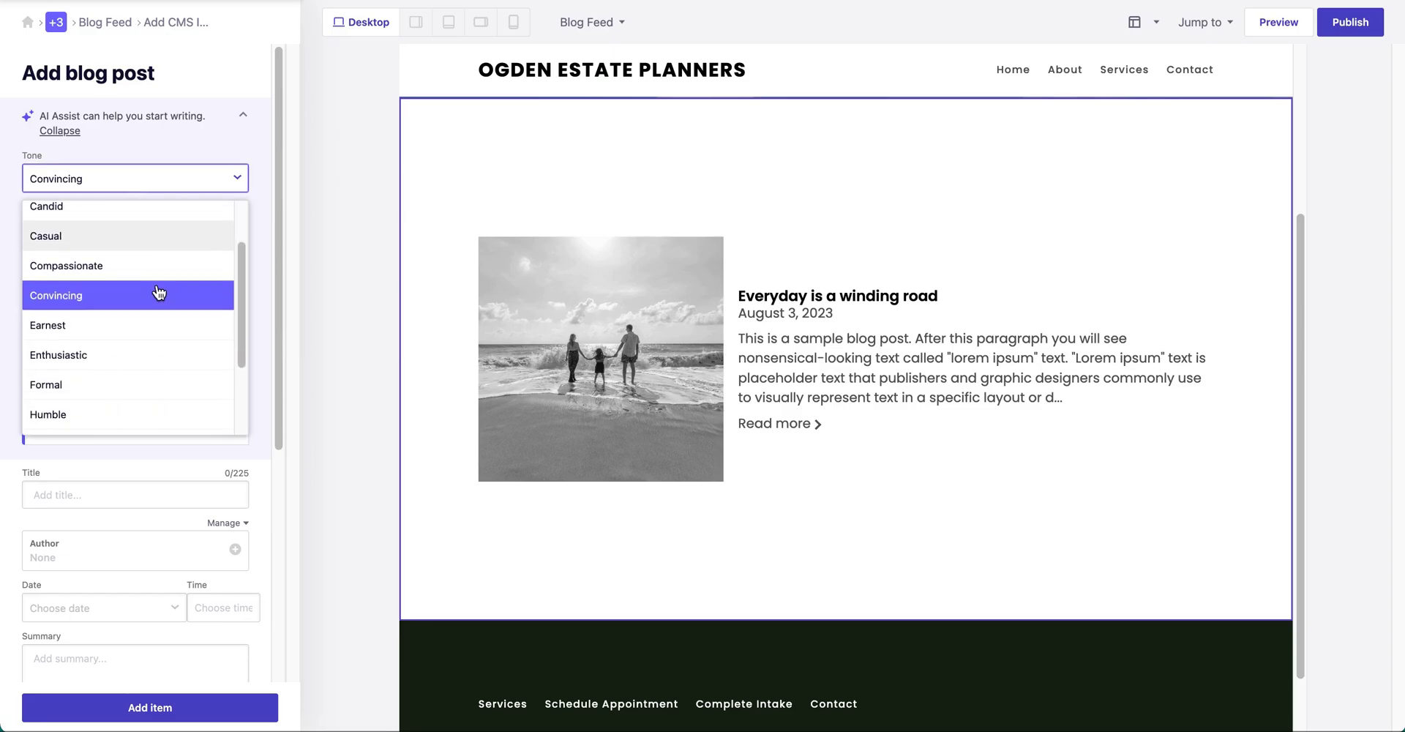
pyautogui.scroll(-1, 126, 392)
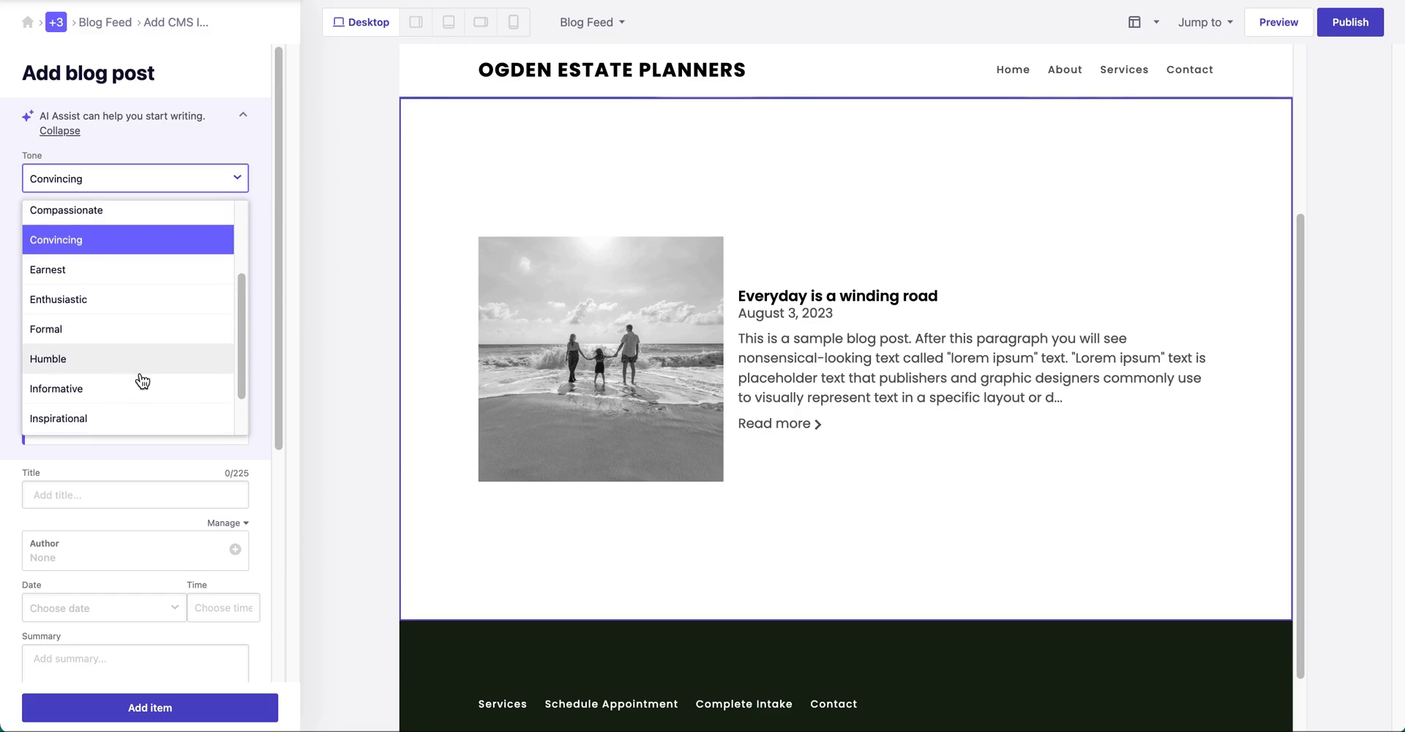
pyautogui.scroll(-1, 136, 377)
pyautogui.click(136, 368)
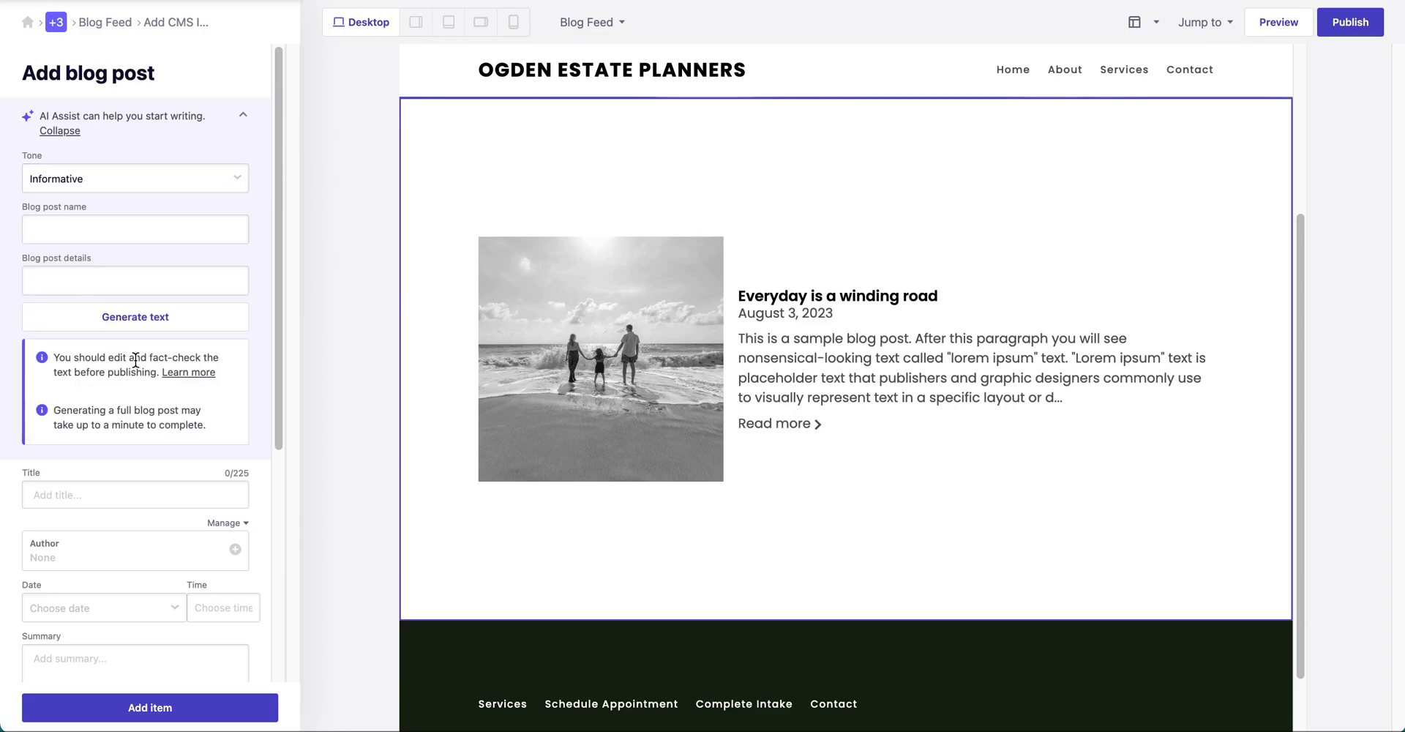
# - Have AI draft 'Beginner's guide to estate planning' covering wills, trusts, power of attorney, 15 years' experience
pyautogui.click(139, 227)
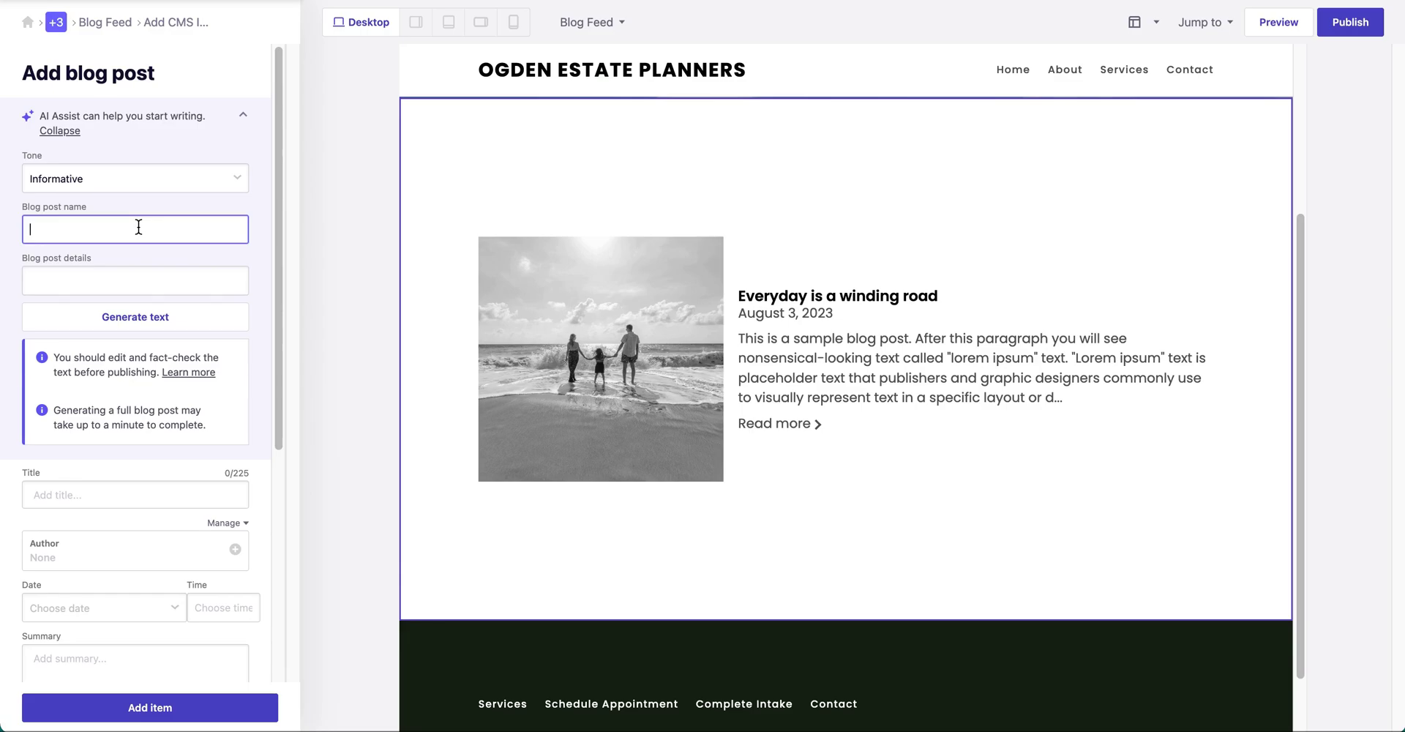
pyautogui.write('Begin')
pyautogui.write("ner's guide to estate ")
pyautogui.write('planning')
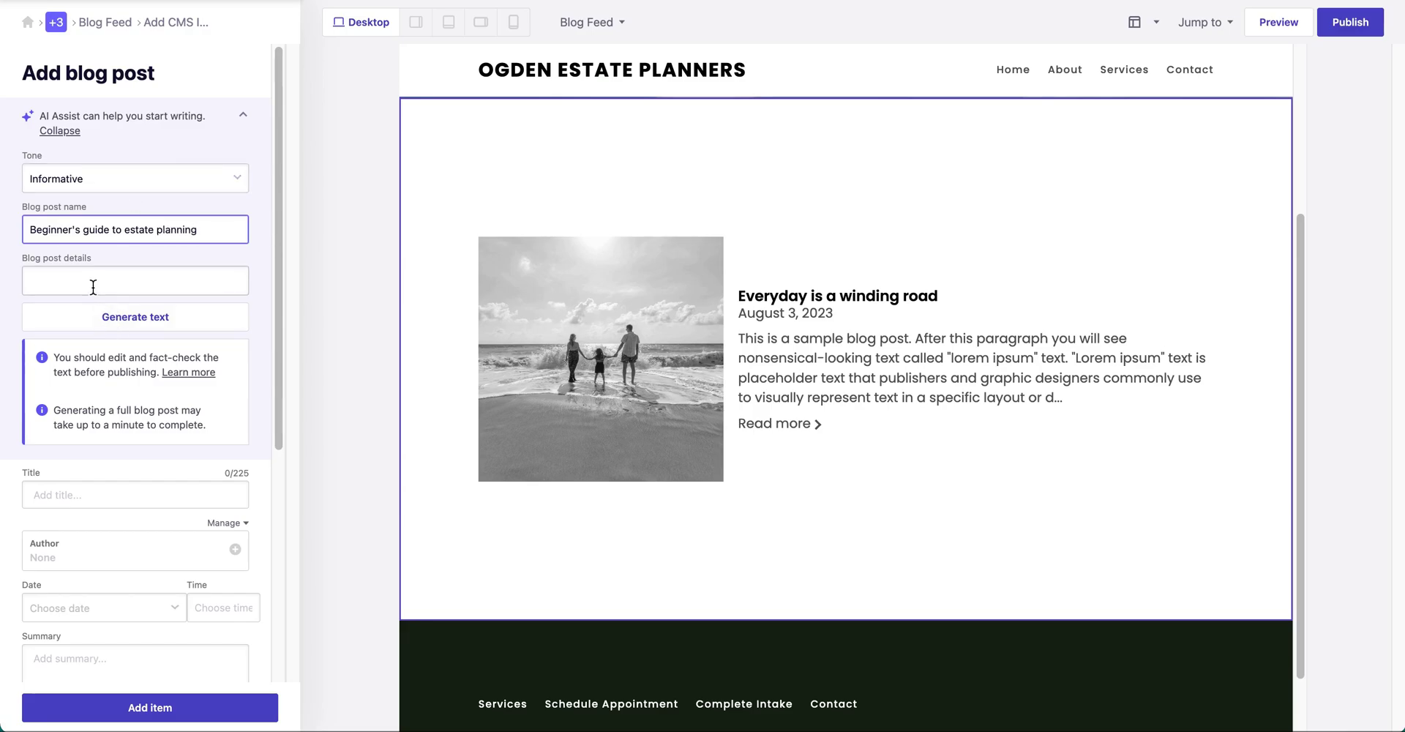
pyautogui.click(92, 287)
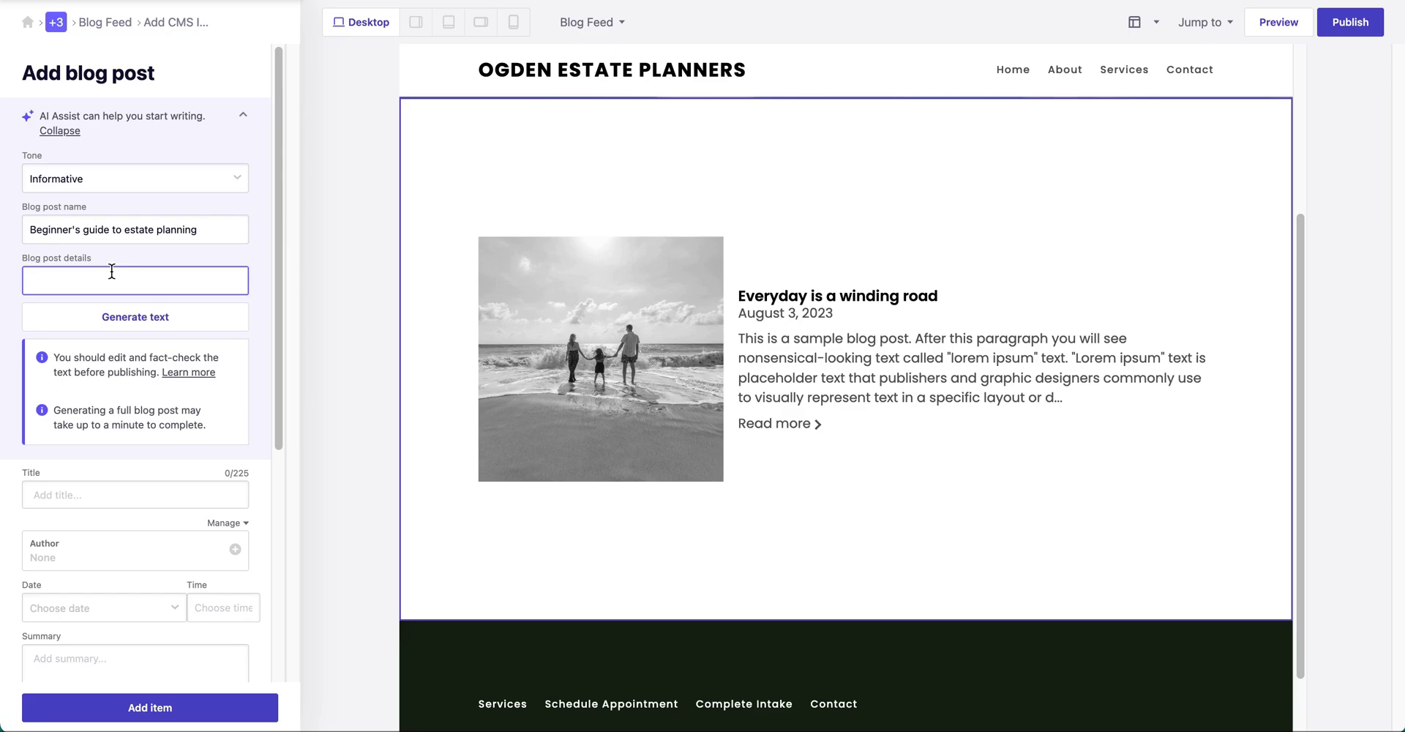
pyautogui.write('wi')
pyautogui.write('lls and trusts, ')
pyautogui.write('power of attorney, ')
pyautogui.write('we have ')
pyautogui.write('15')
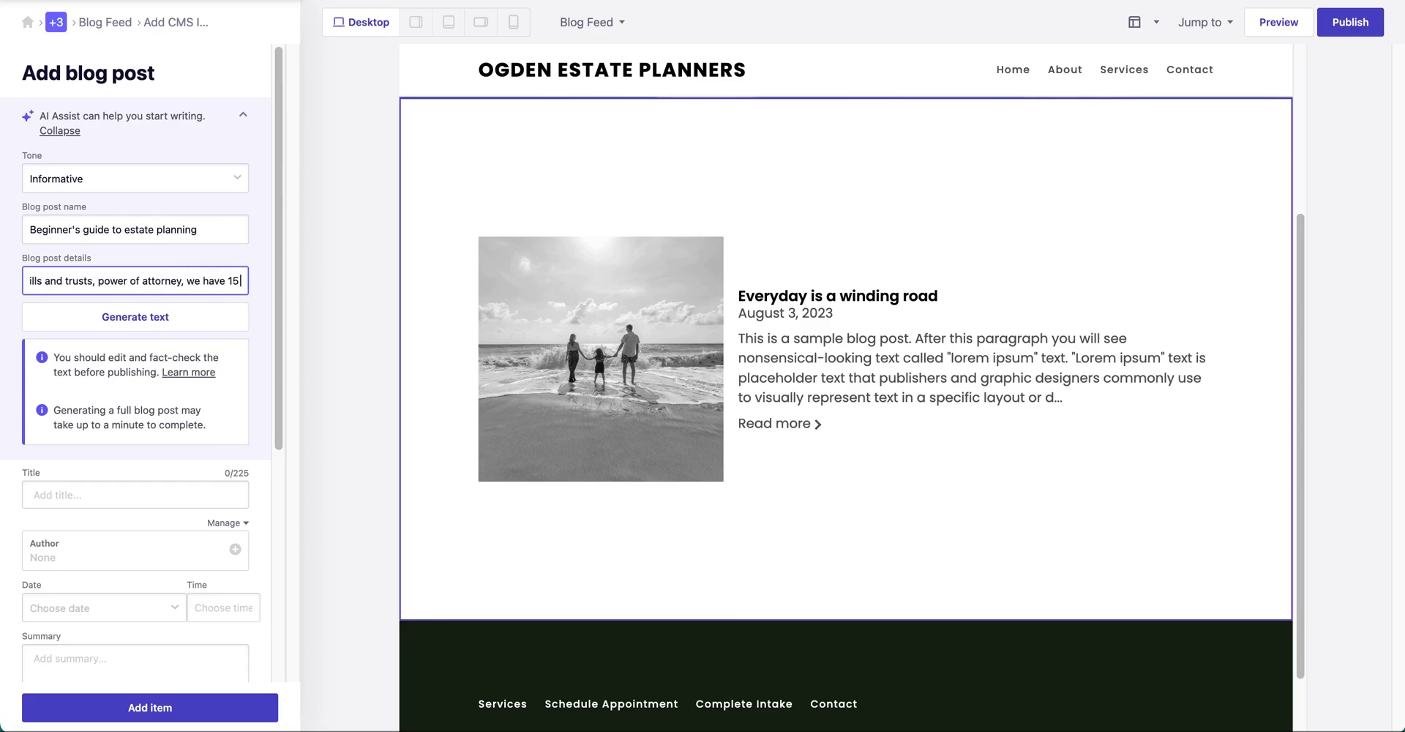
pyautogui.write(' years of ')
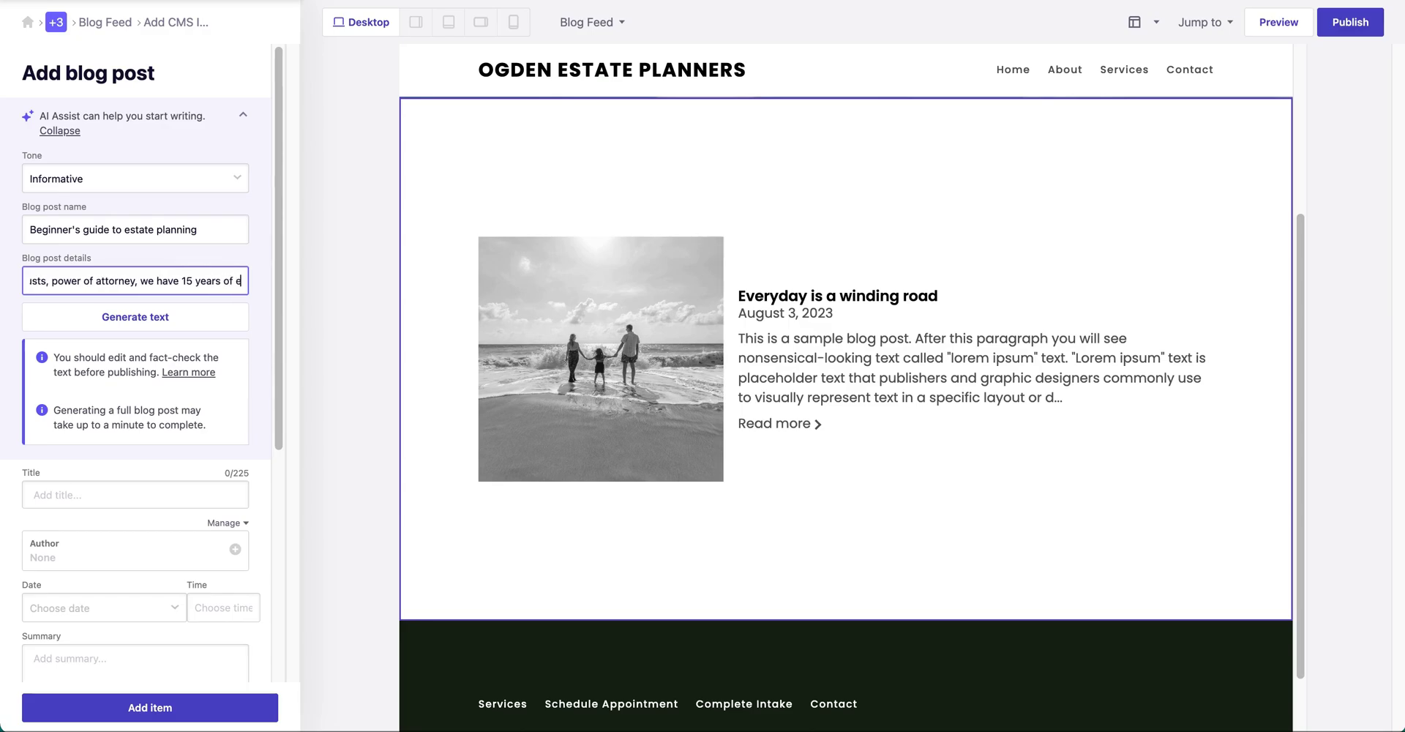
pyautogui.write('experience')
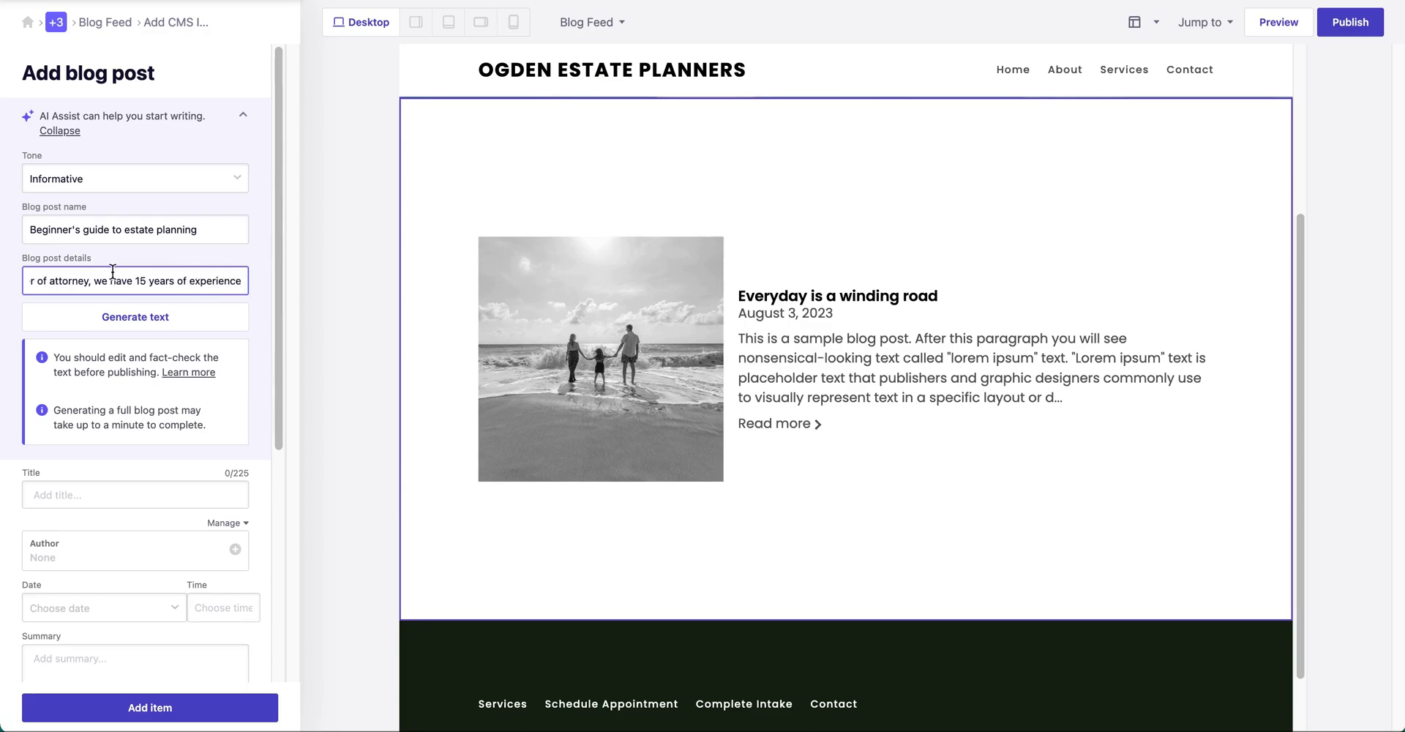
pyautogui.click(158, 322)
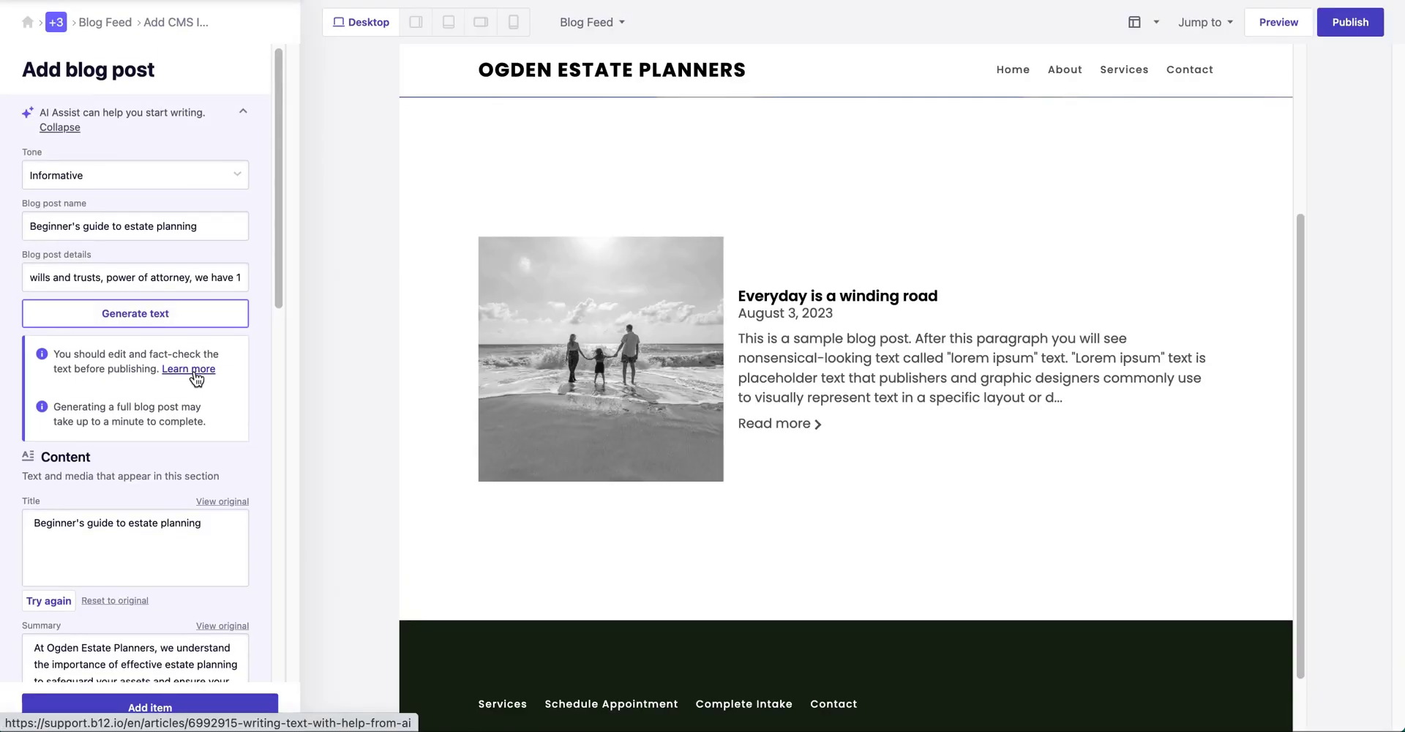
# - Scroll through the AI-filled Title, Summary and Body fields to review the drafted post
pyautogui.scroll(-3, 194, 366)
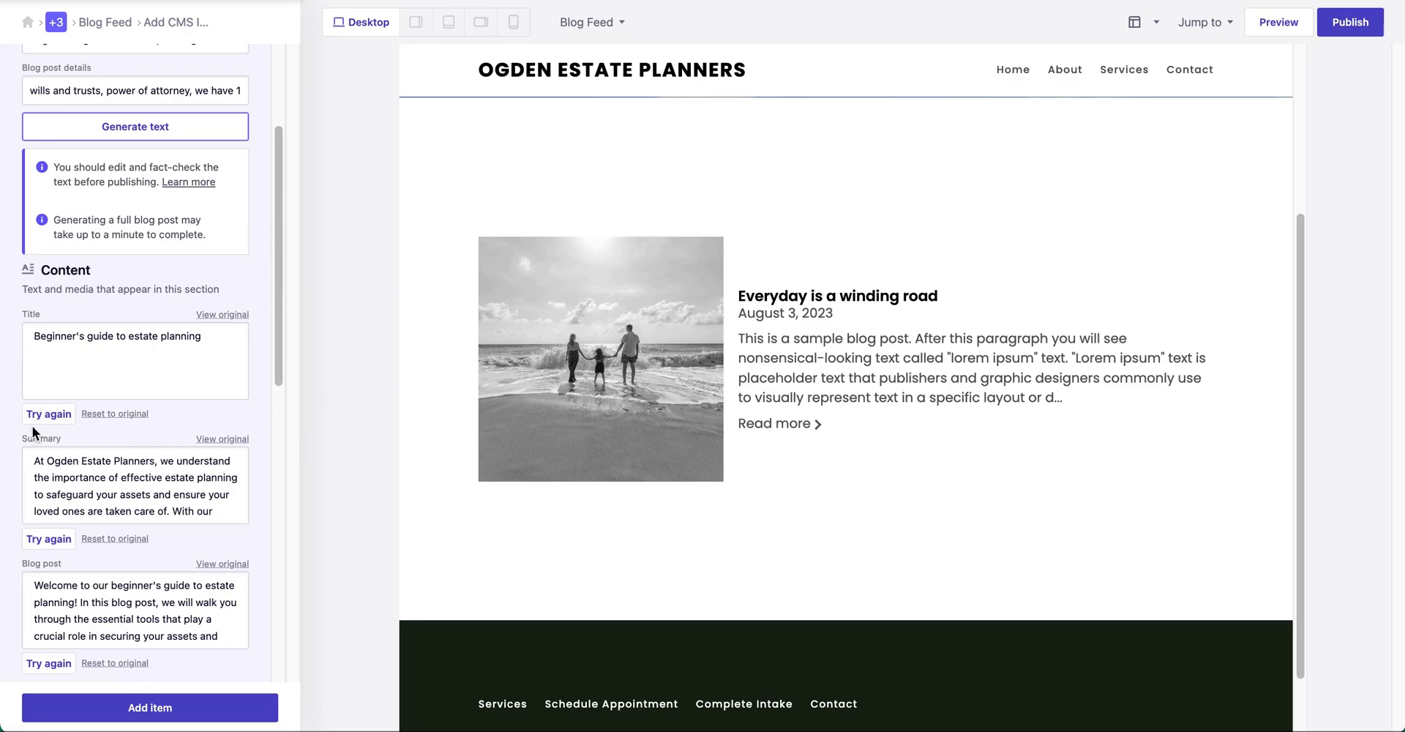
pyautogui.scroll(-5, 32, 425)
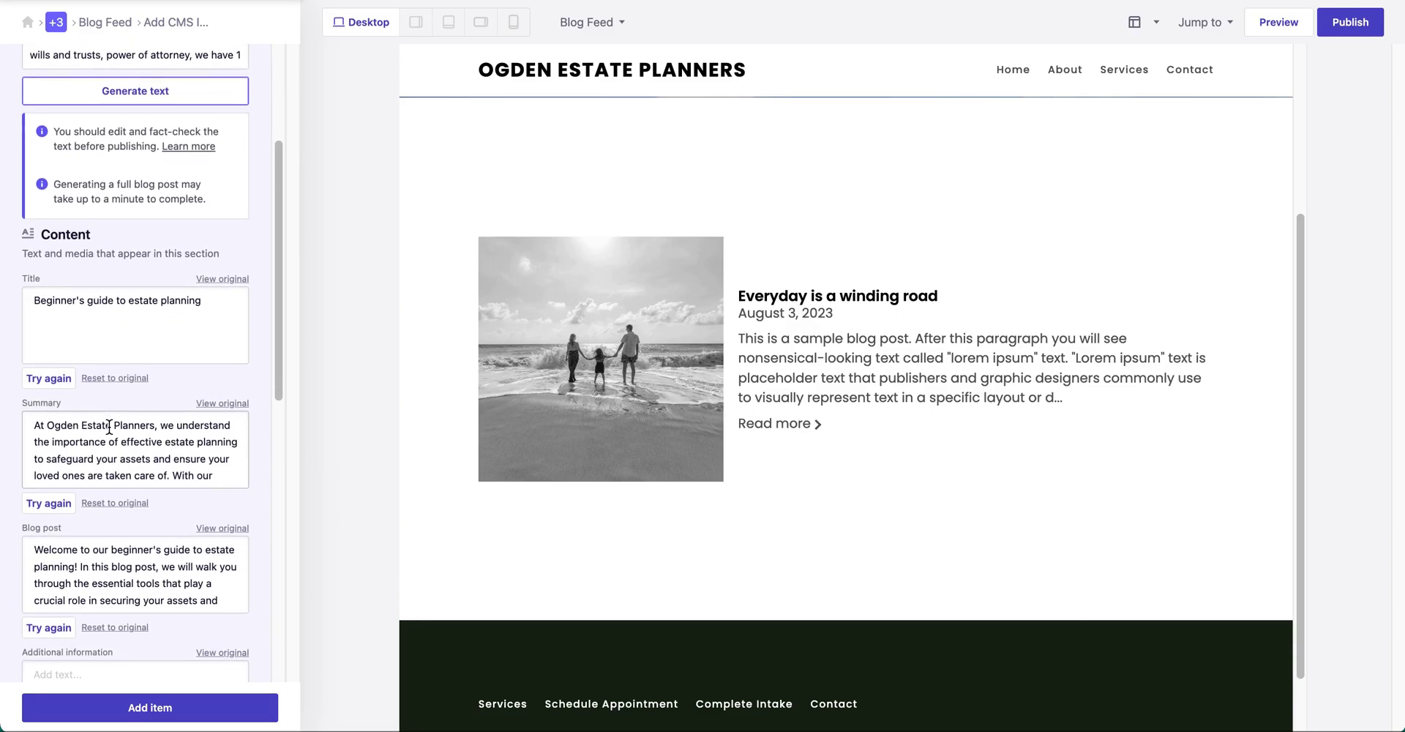
pyautogui.scroll(-4, 109, 427)
pyautogui.scroll(-4, 109, 426)
# - Set the library family photo as featured image and add the post to the blog feed
pyautogui.scroll(-1, 110, 428)
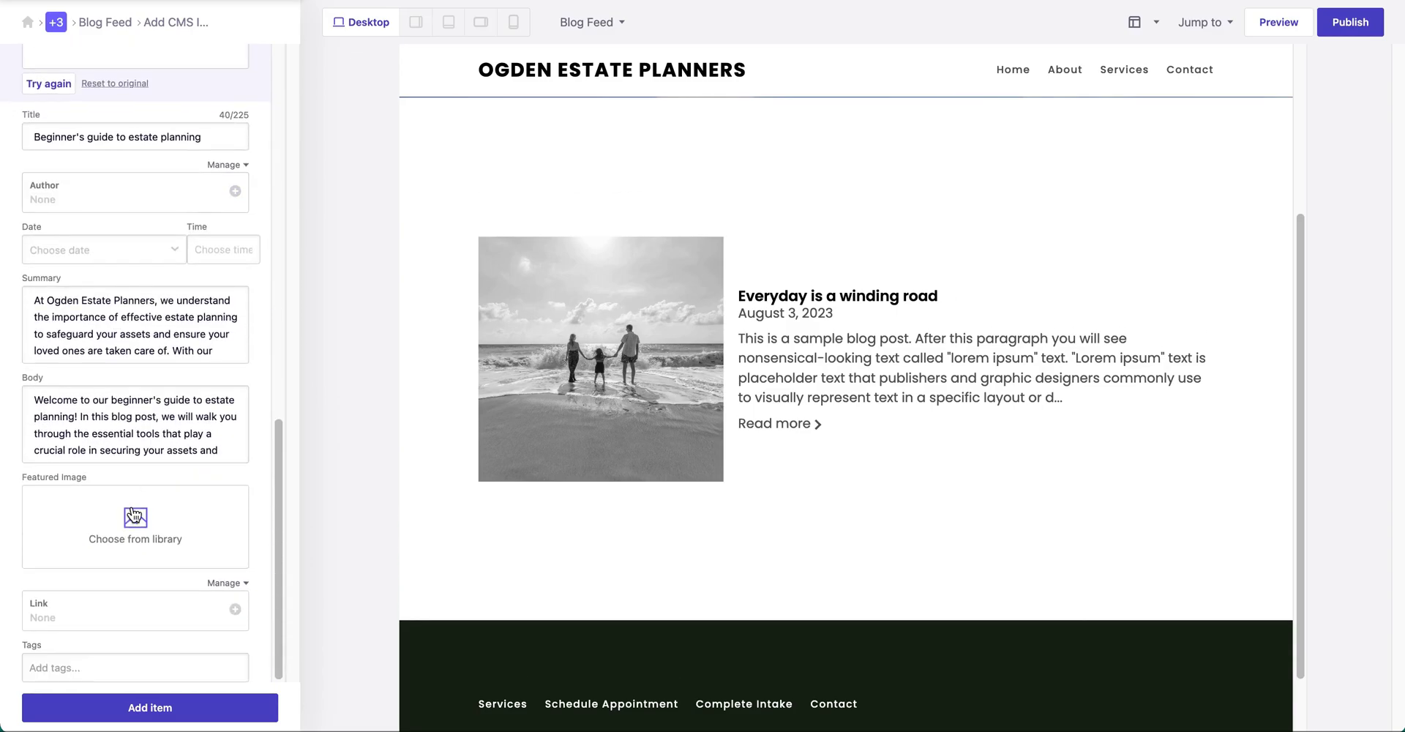
pyautogui.click(137, 517)
pyautogui.scroll(-1, 154, 496)
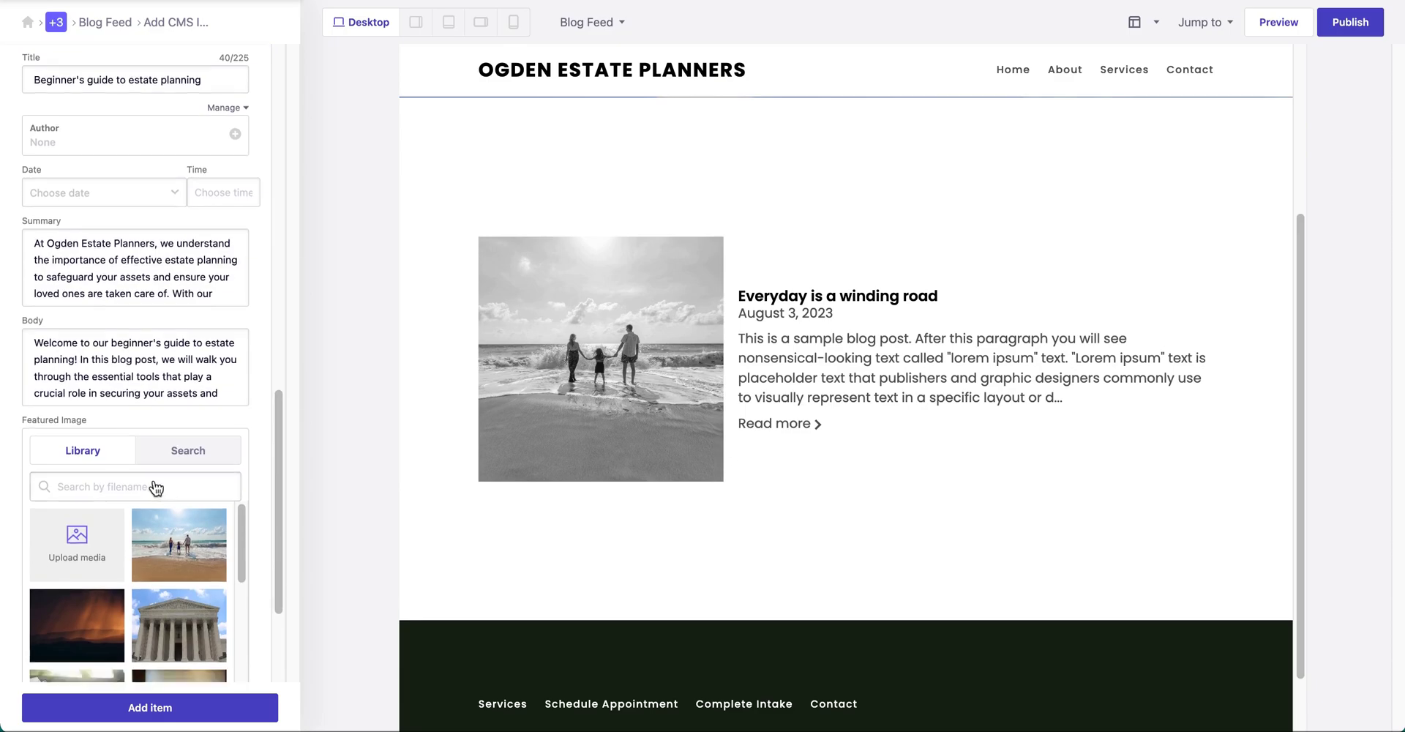
pyautogui.scroll(-4, 147, 487)
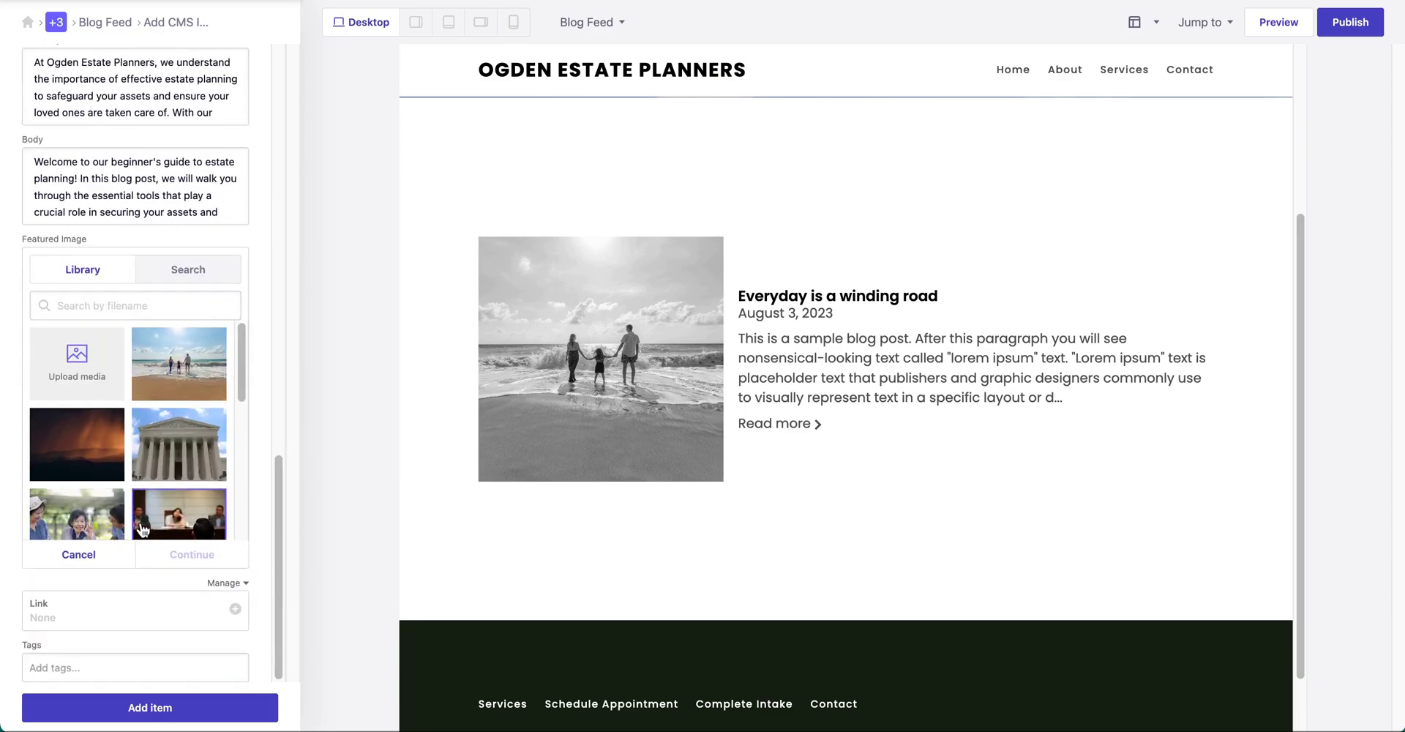
pyautogui.click(88, 521)
pyautogui.click(192, 554)
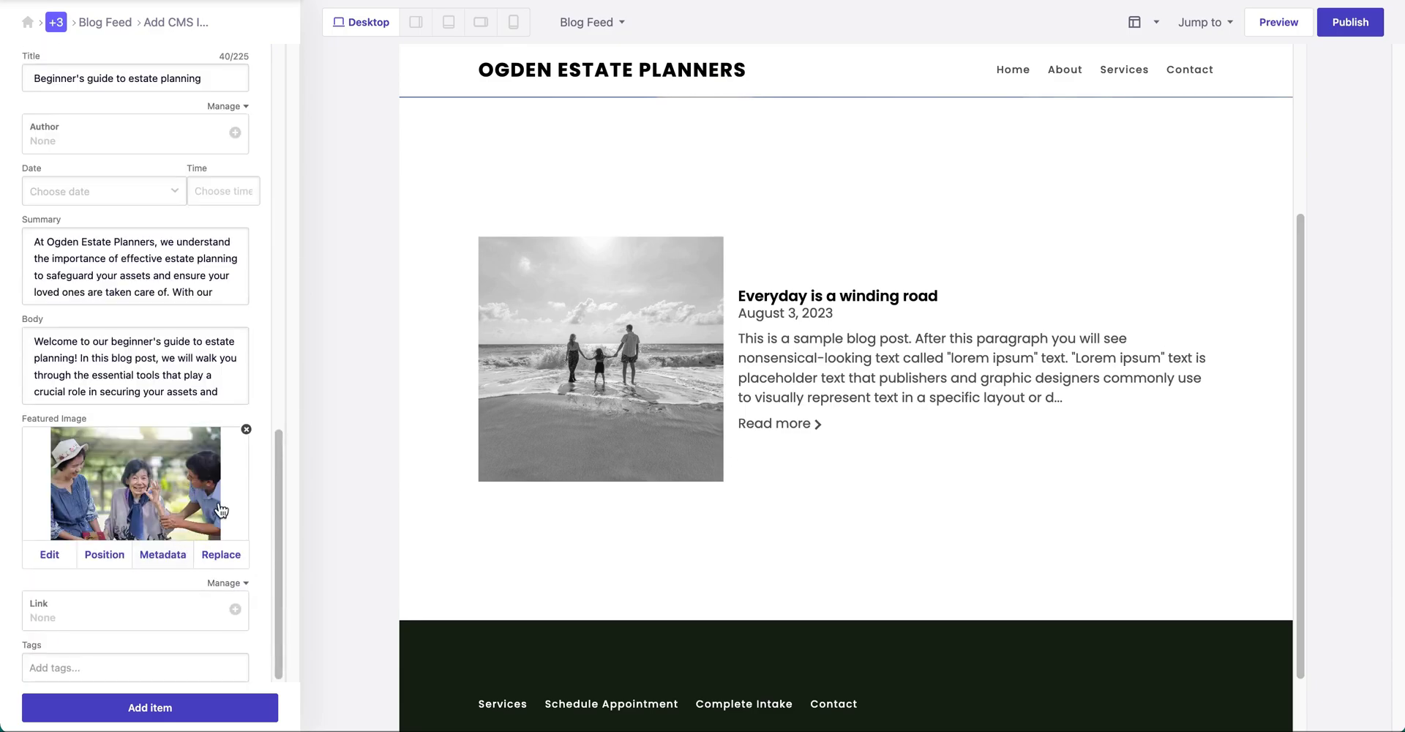
pyautogui.click(162, 710)
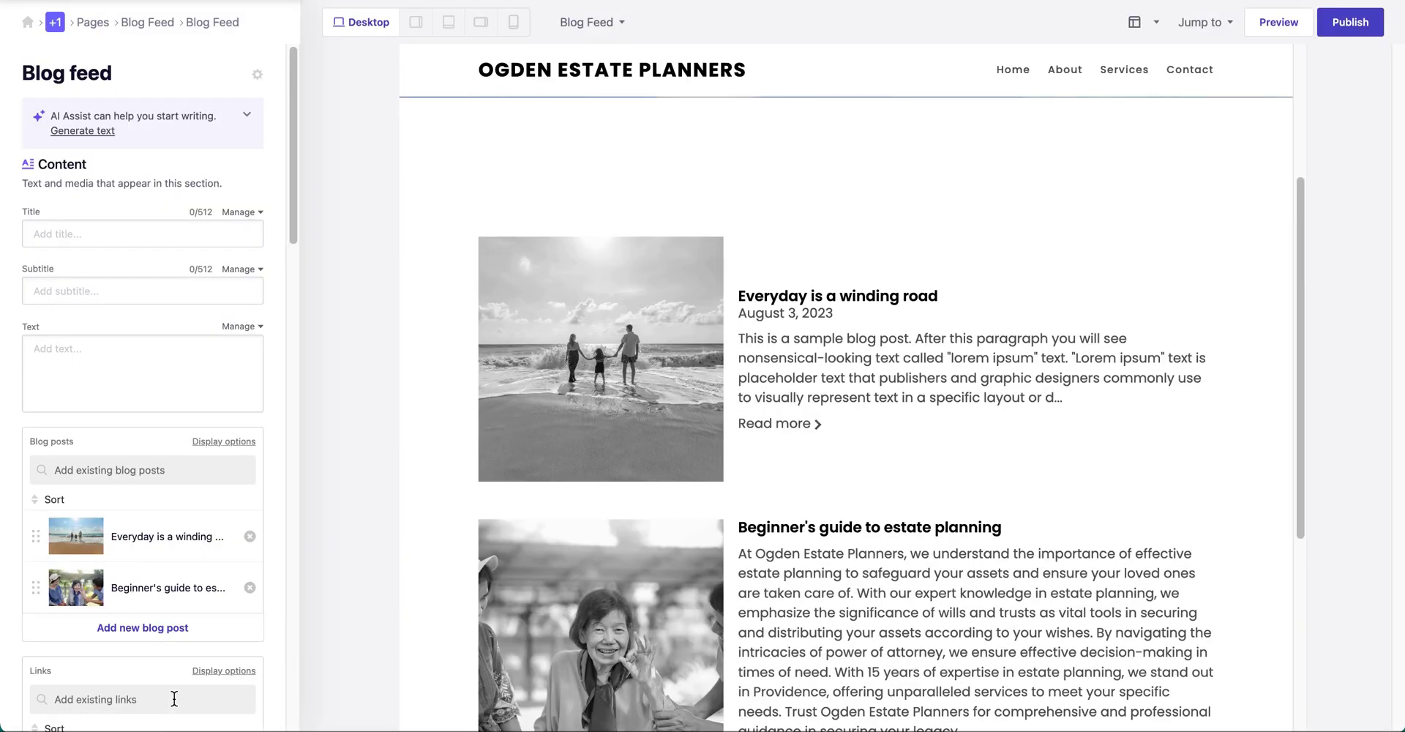
# - Open the new estate-planning post from Blog posts and preview its own page
pyautogui.scroll(-2, 114, 481)
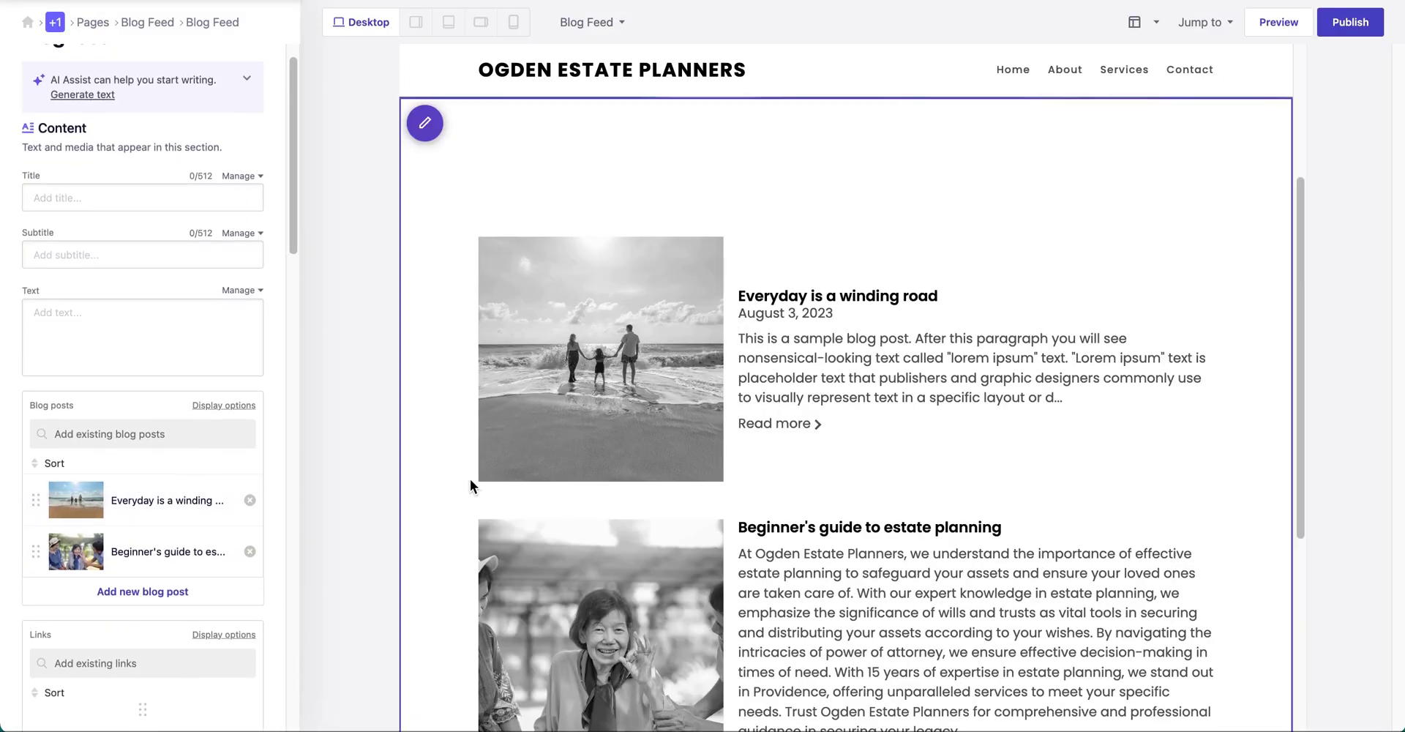
pyautogui.scroll(-4, 468, 477)
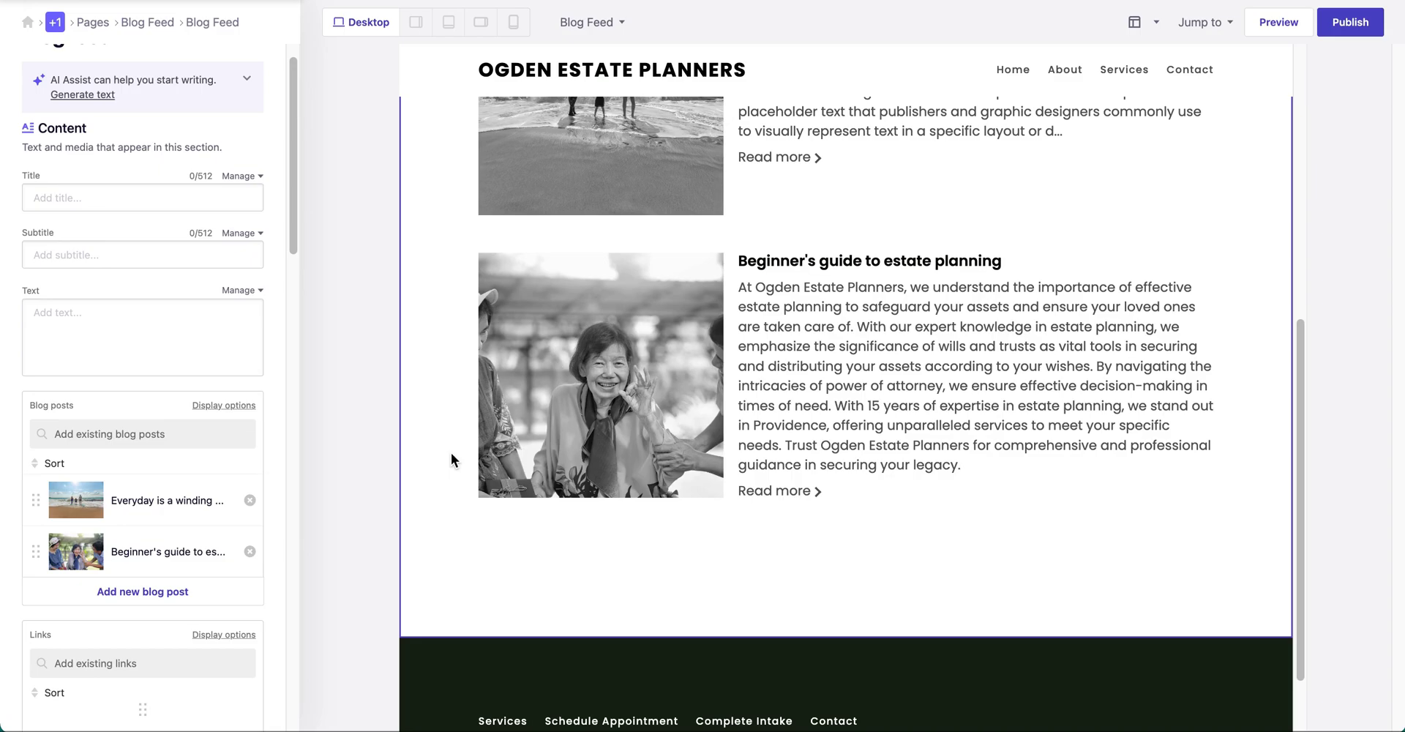
pyautogui.click(170, 552)
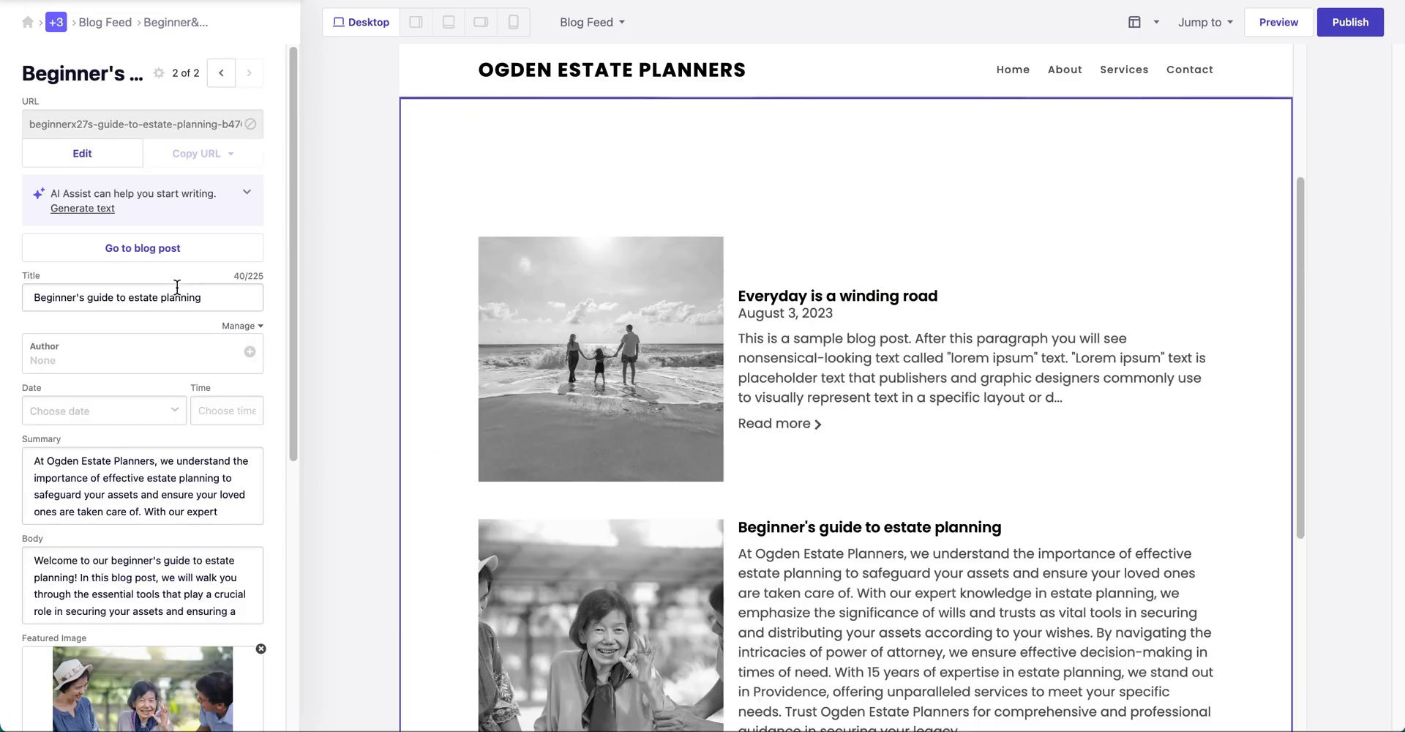
pyautogui.click(157, 249)
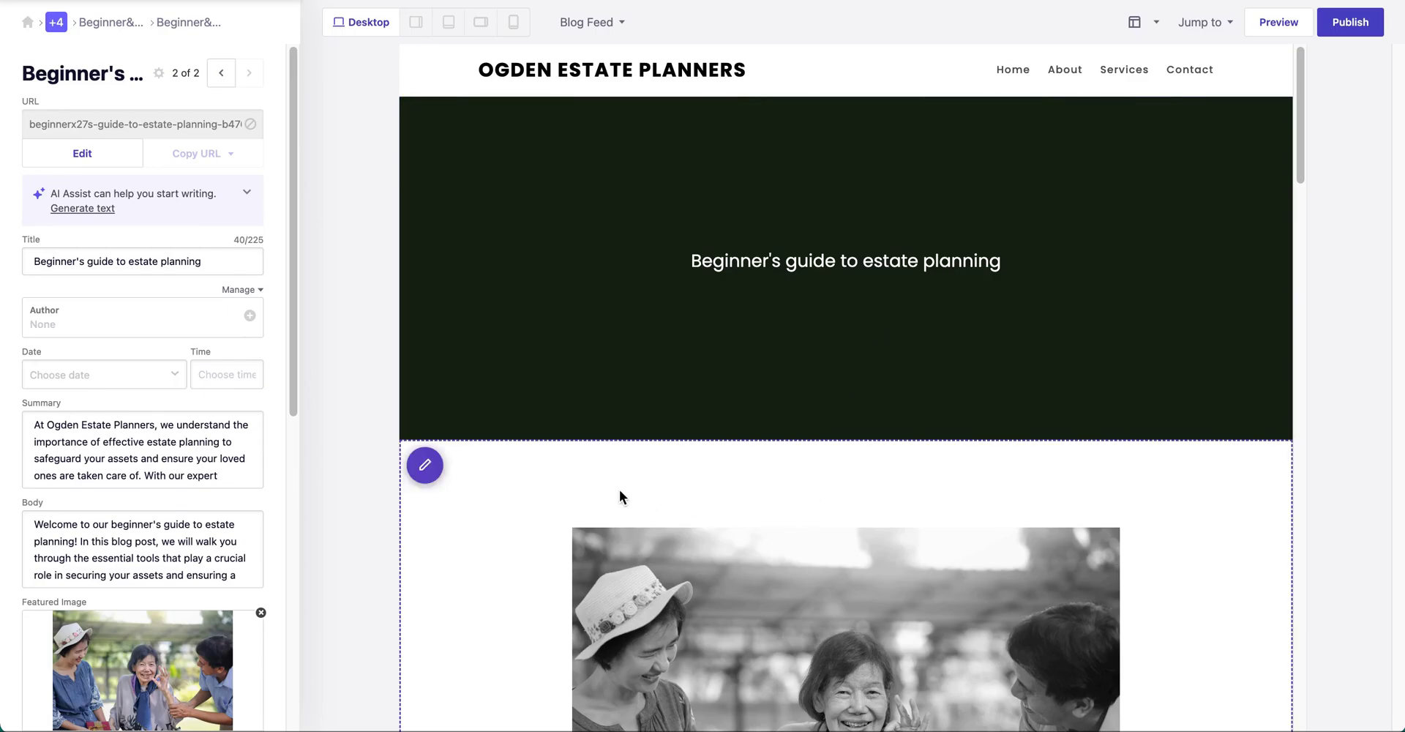
pyautogui.scroll(-1, 691, 450)
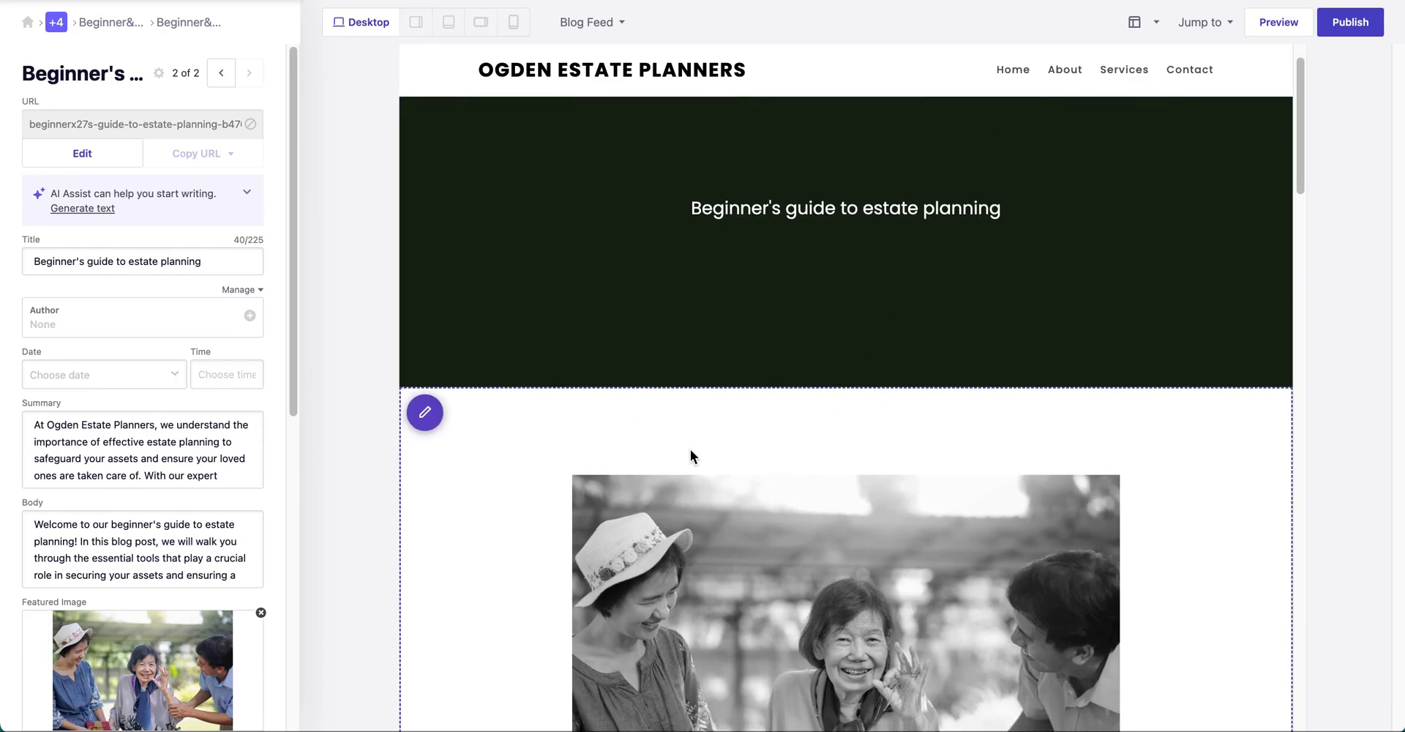
pyautogui.scroll(-4, 689, 448)
pyautogui.scroll(-3, 689, 448)
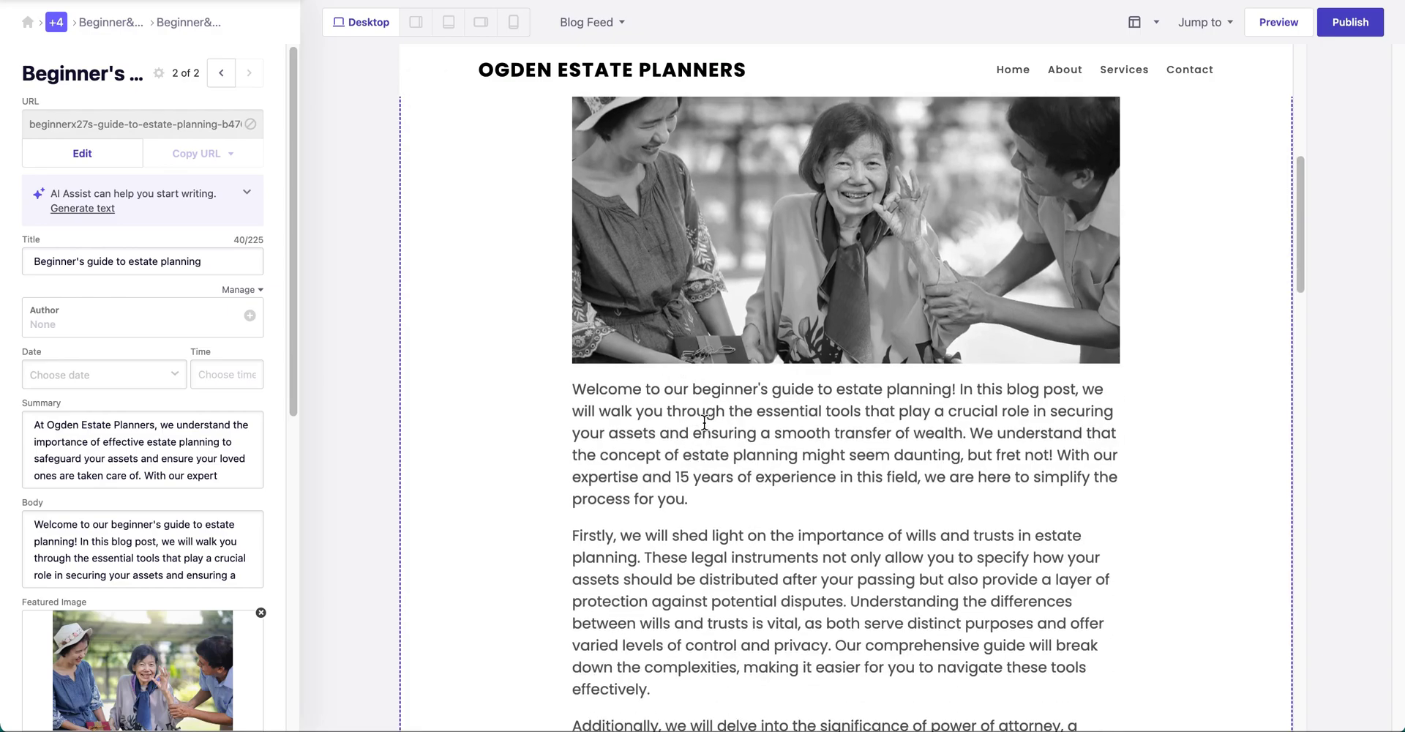
pyautogui.scroll(-6, 819, 483)
pyautogui.scroll(-2, 818, 481)
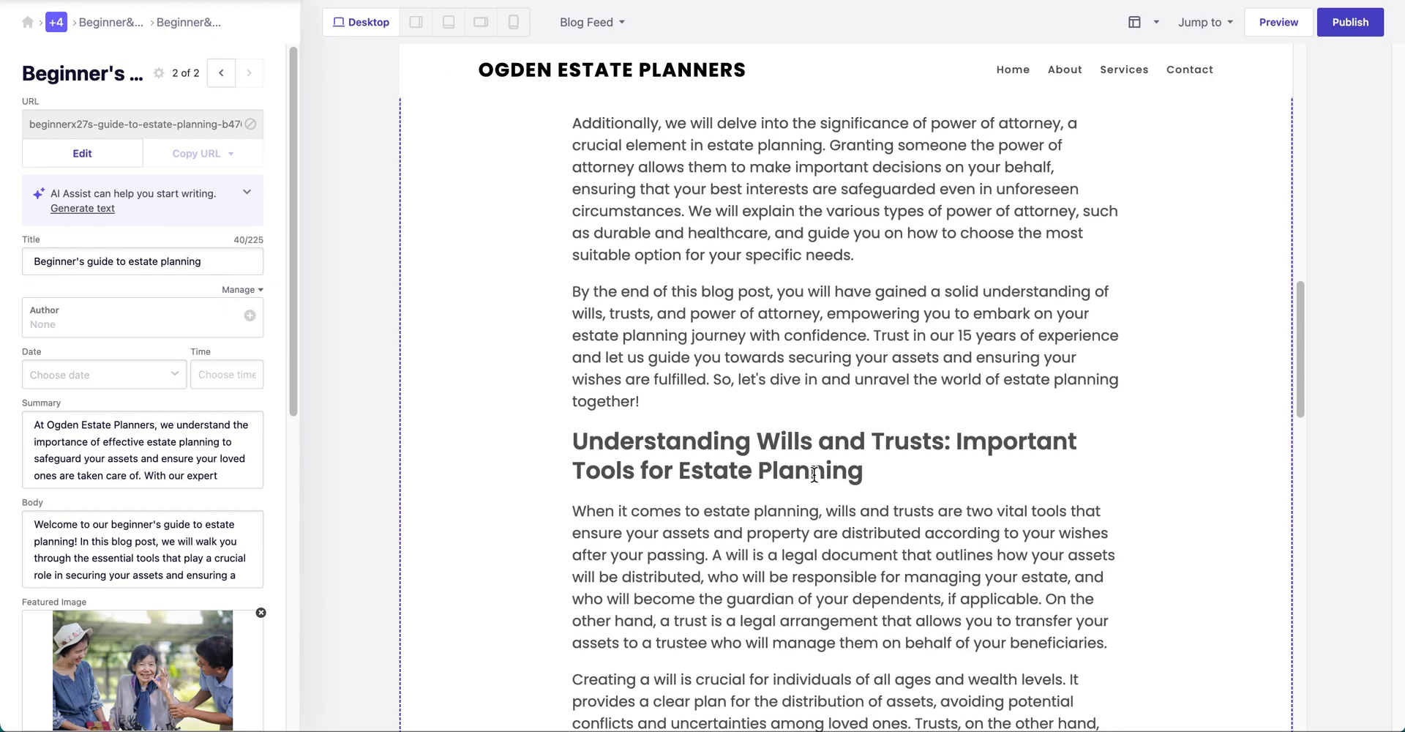
pyautogui.scroll(-1, 815, 478)
pyautogui.scroll(-1, 814, 475)
pyautogui.scroll(-1, 814, 476)
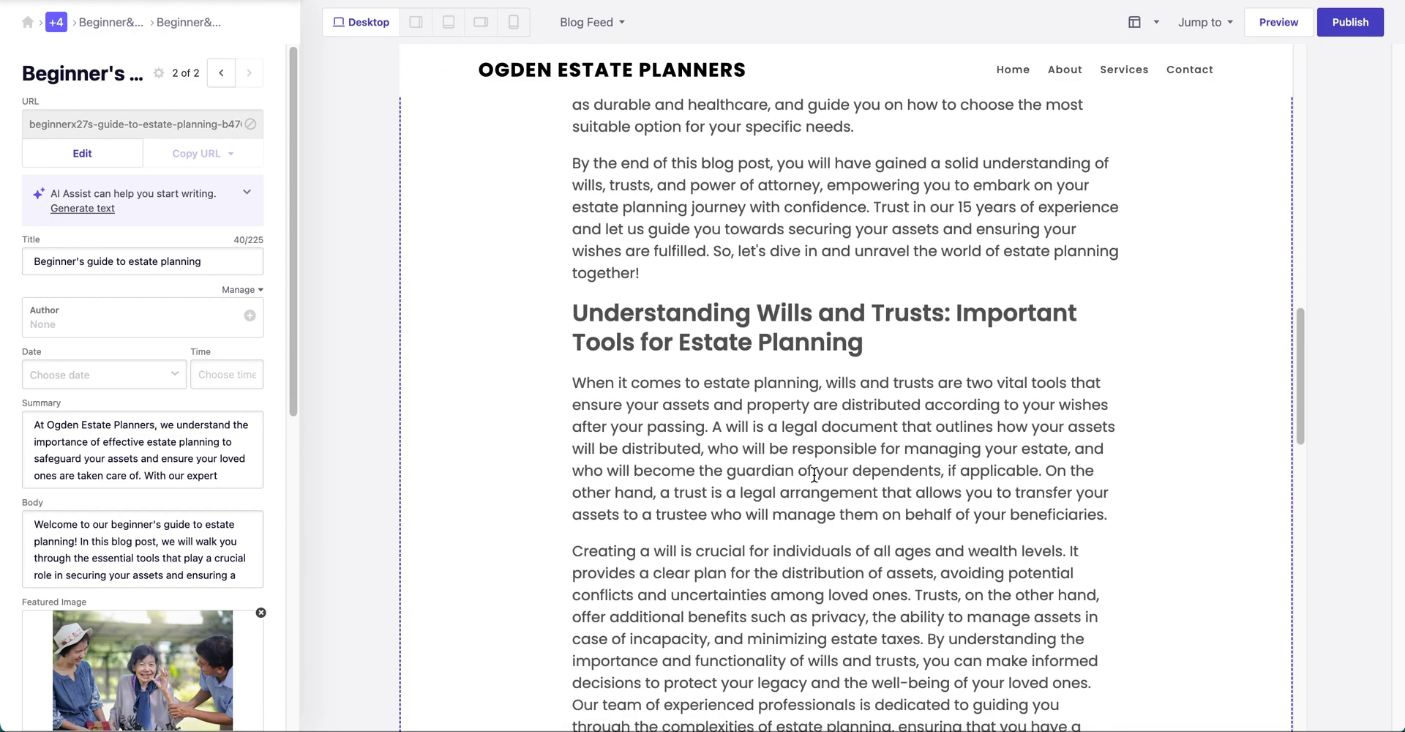
pyautogui.scroll(-6, 814, 476)
pyautogui.scroll(-8, 814, 476)
pyautogui.scroll(-3, 815, 476)
pyautogui.scroll(3, 815, 475)
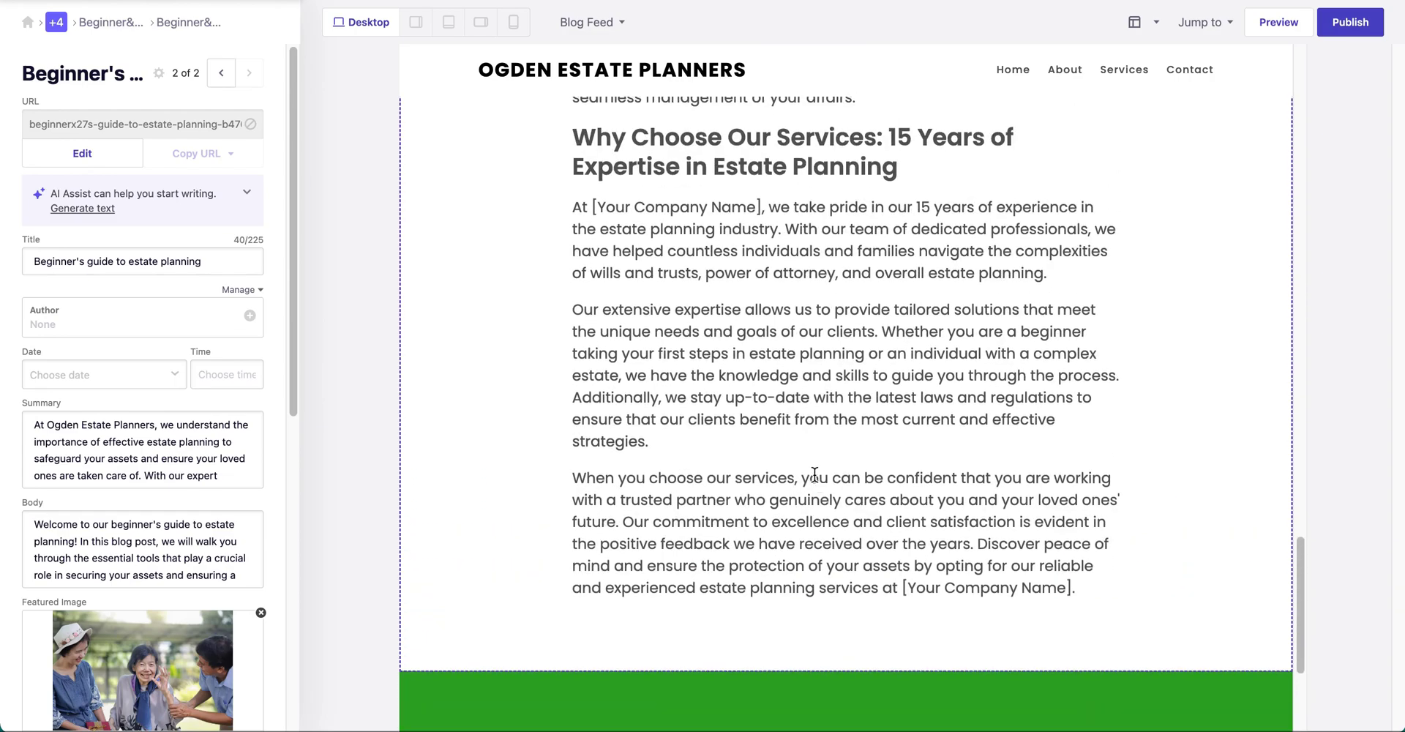
pyautogui.scroll(4, 814, 475)
pyautogui.scroll(6, 814, 473)
pyautogui.scroll(3, 813, 473)
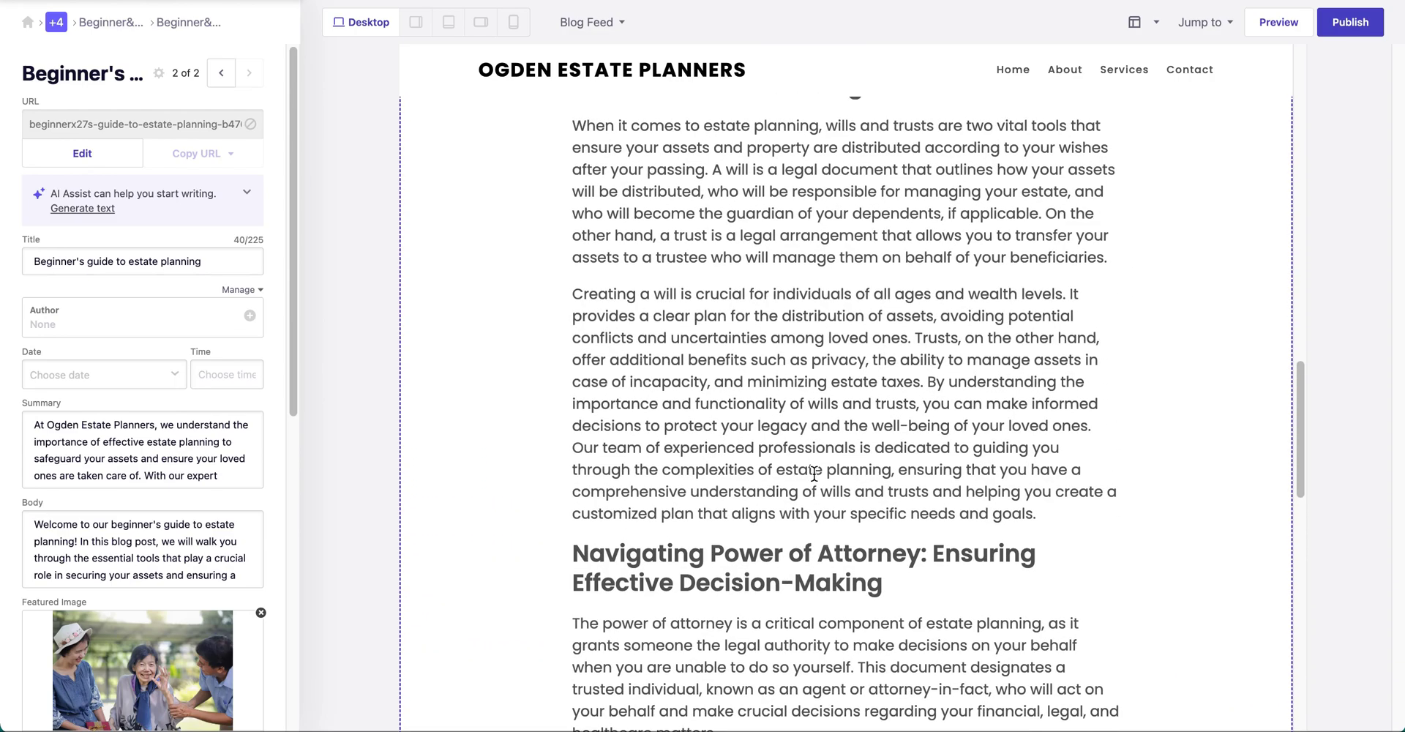
pyautogui.scroll(1, 814, 473)
pyautogui.scroll(3, 814, 474)
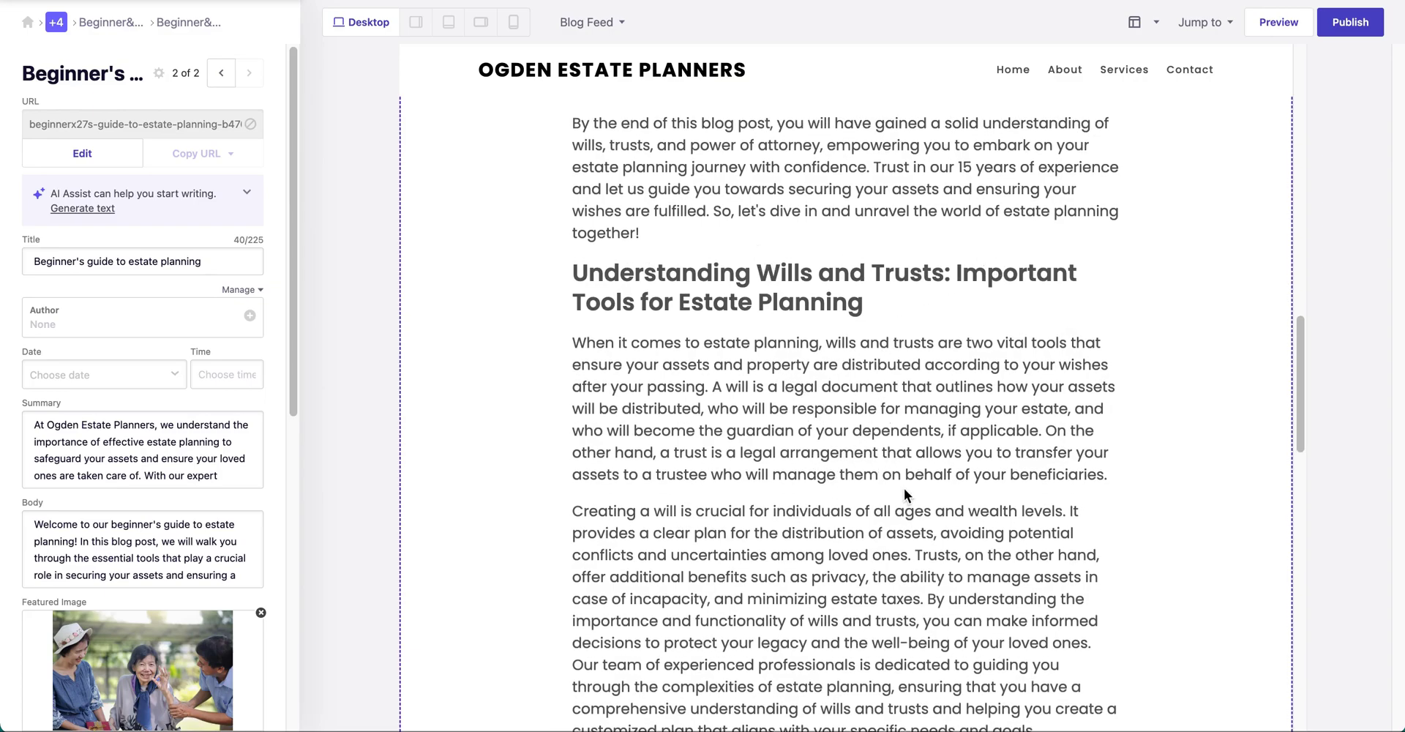
pyautogui.scroll(-4, 905, 498)
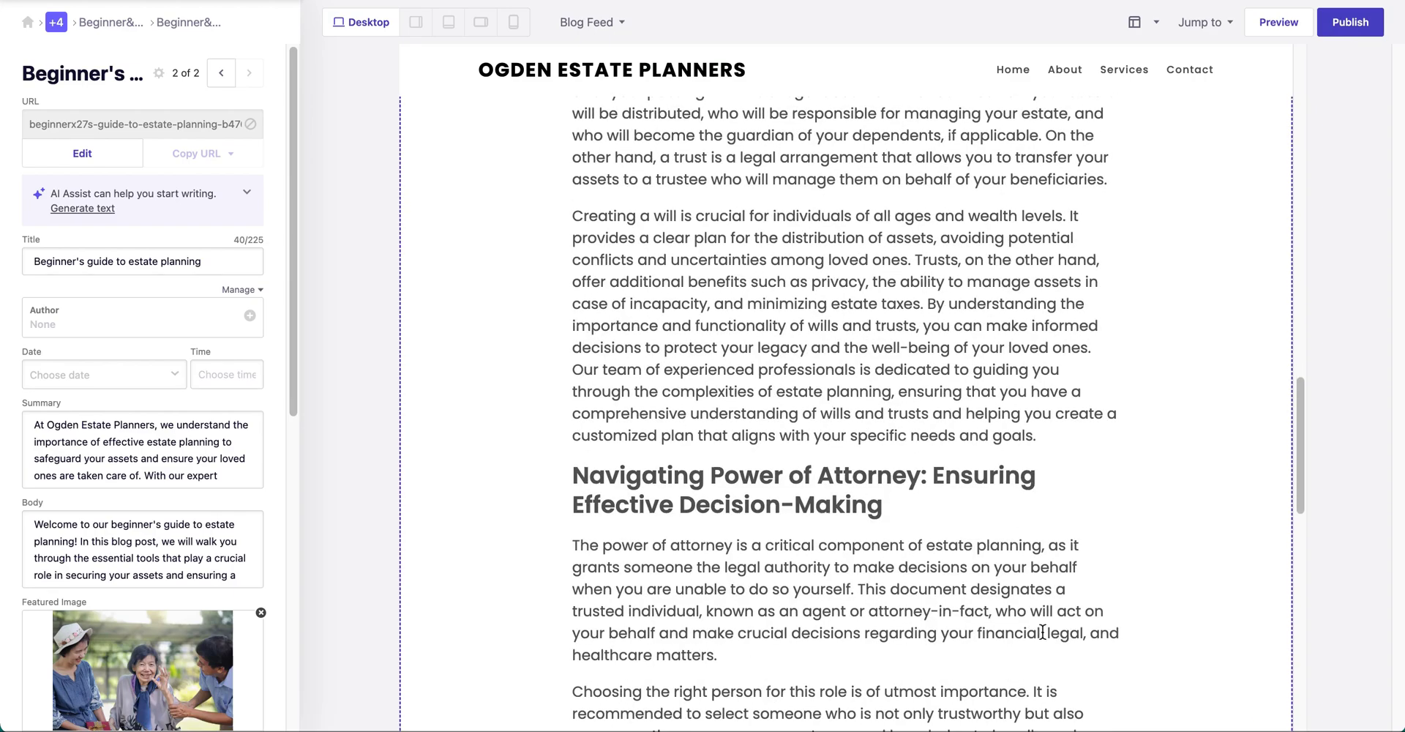
pyautogui.scroll(-5, 907, 572)
pyautogui.scroll(-1, 907, 573)
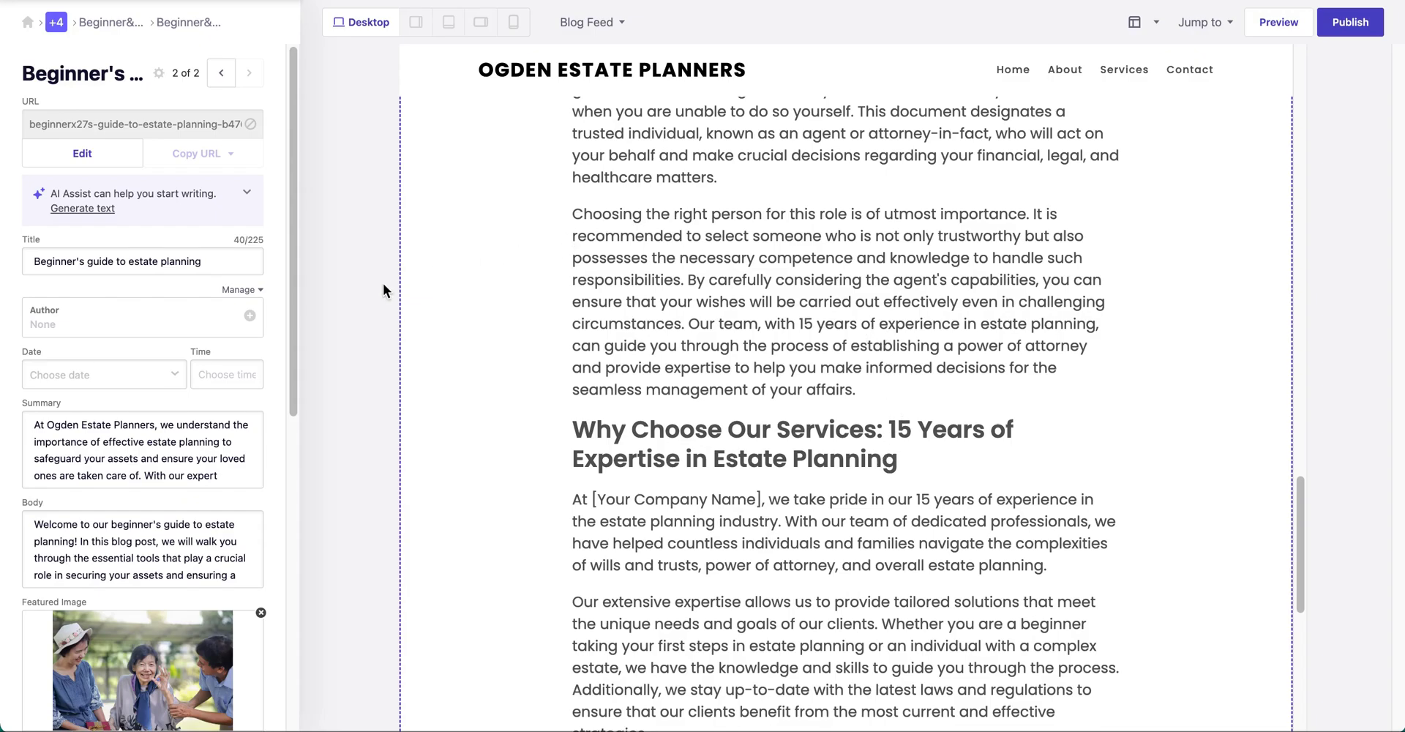
# - Open the estate-planning post's Metadata card showing its prefilled page title and description
pyautogui.scroll(-8, 105, 340)
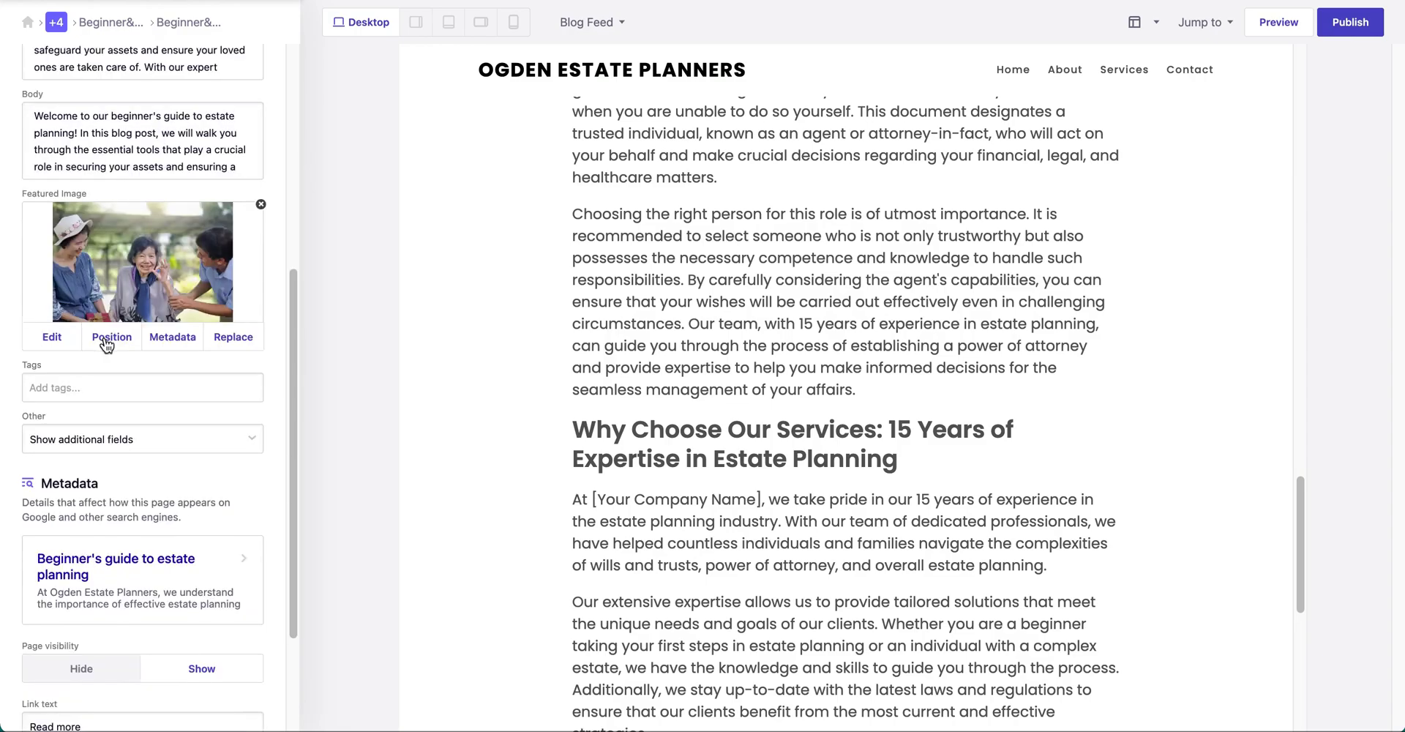
pyautogui.click(135, 395)
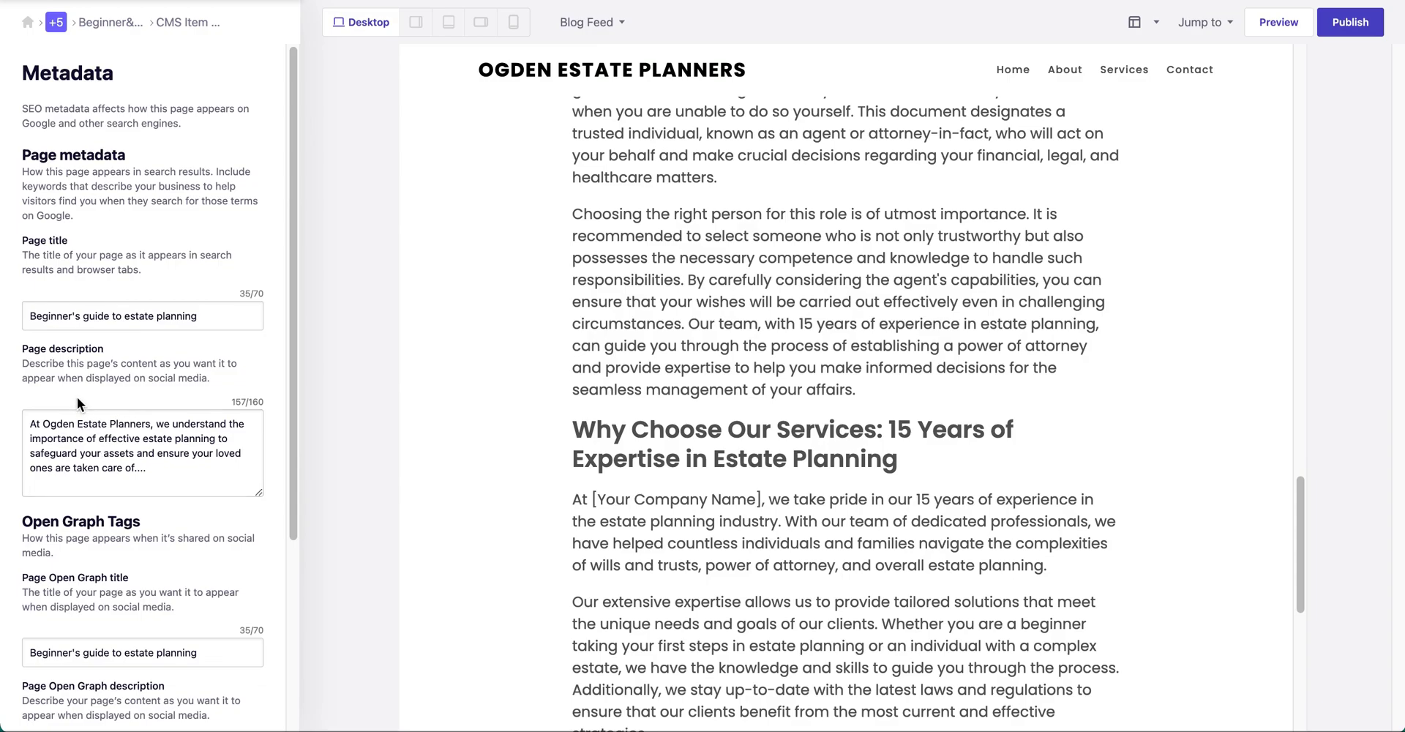
# - Return to the post's settings and scroll the preview to its featured photo and welcome paragraph
pyautogui.click(111, 22)
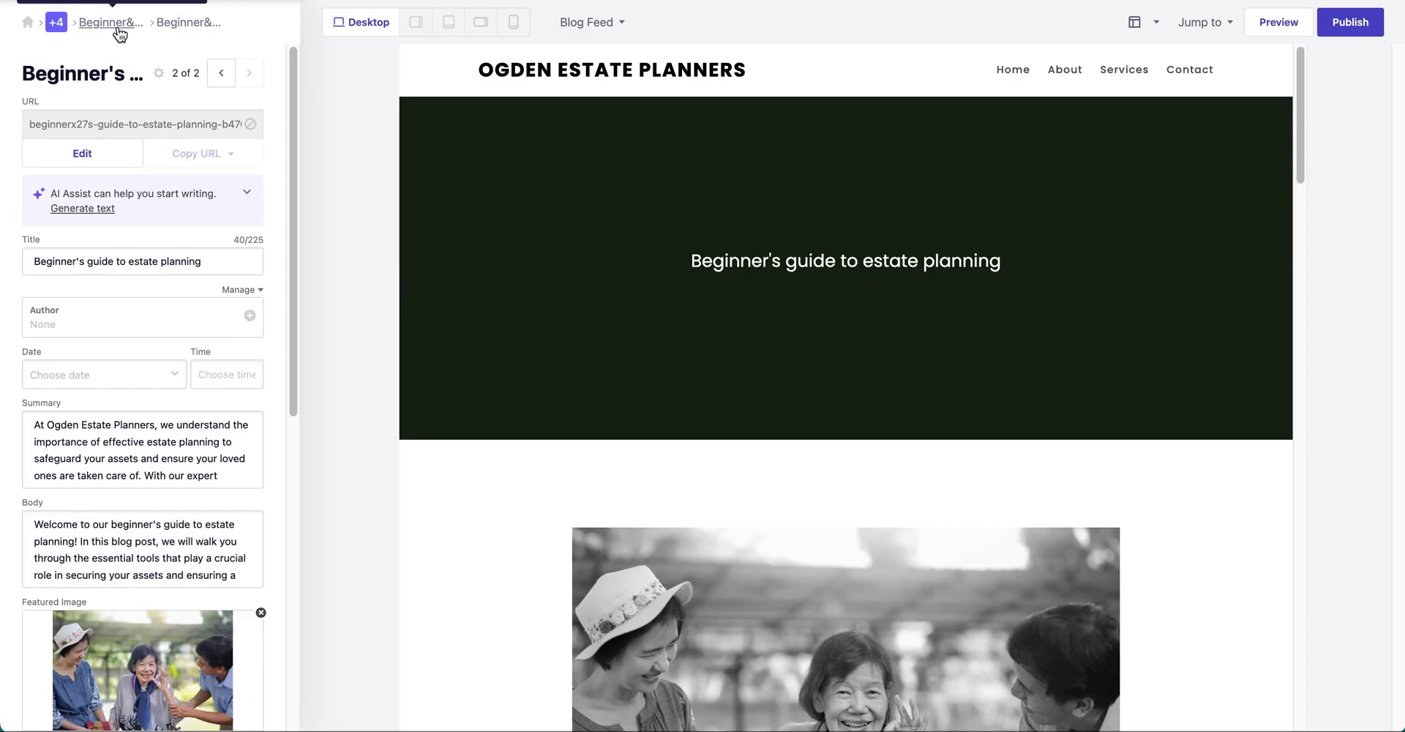
pyautogui.scroll(-1, 596, 349)
pyautogui.scroll(-5, 595, 348)
pyautogui.scroll(-1, 594, 347)
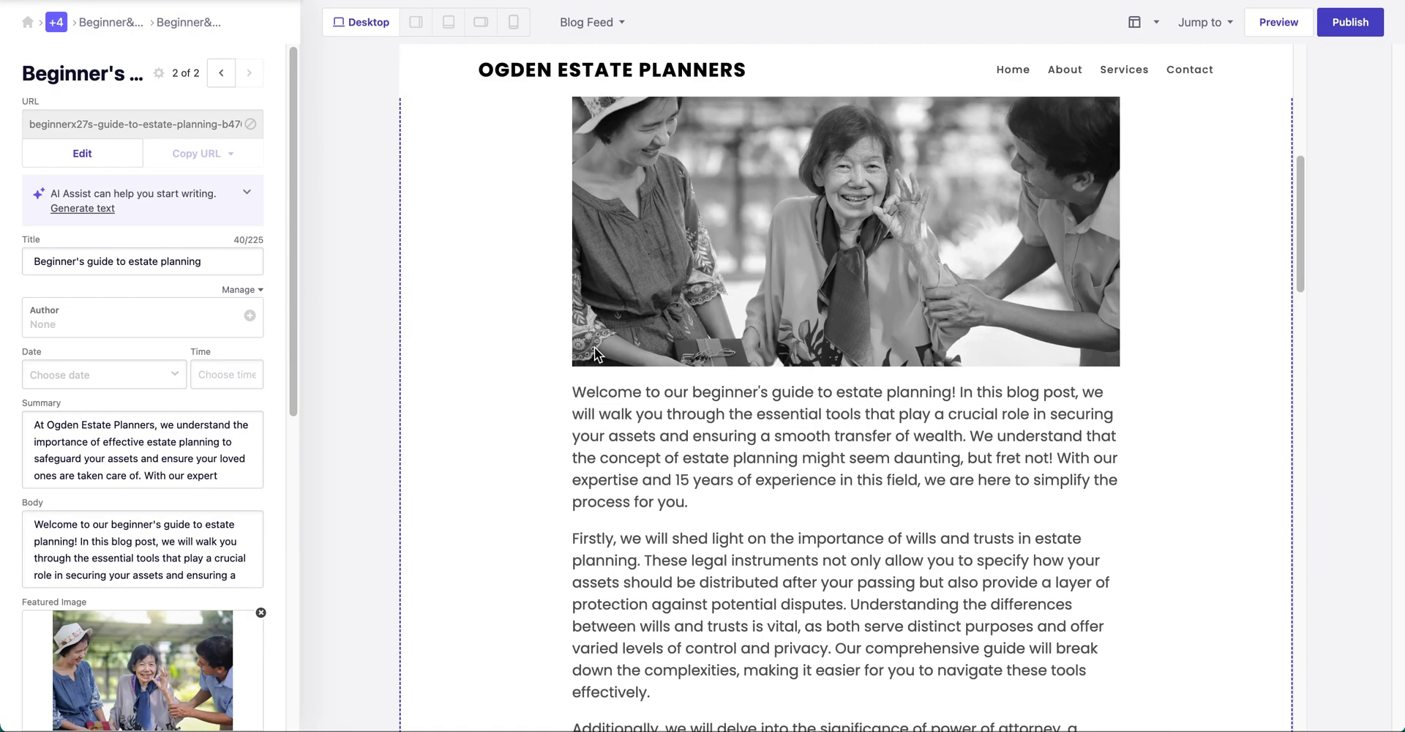